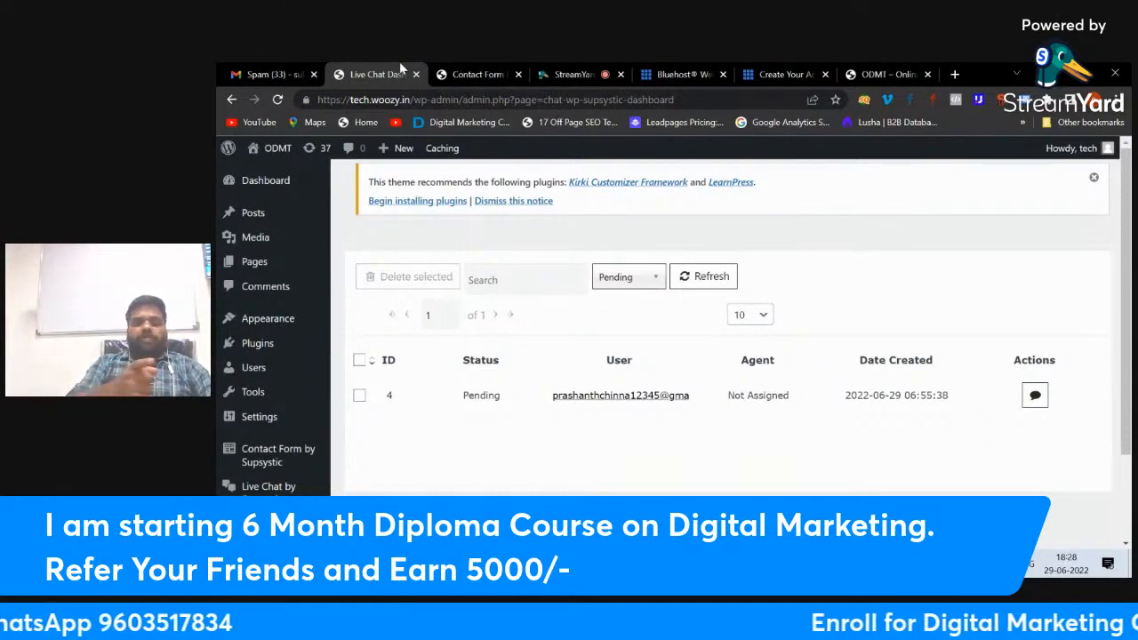
Step: Search Add Plugins for 'live chat', browse the results, then return to the StreamYard studio
mouse_move(258, 328)
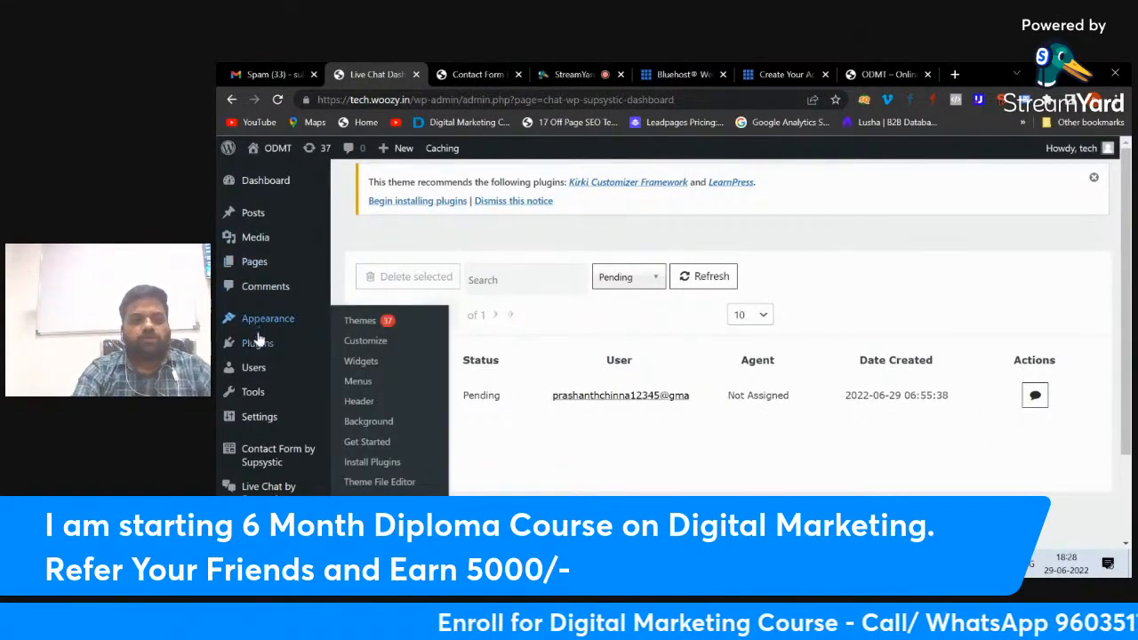
left_click(257, 344)
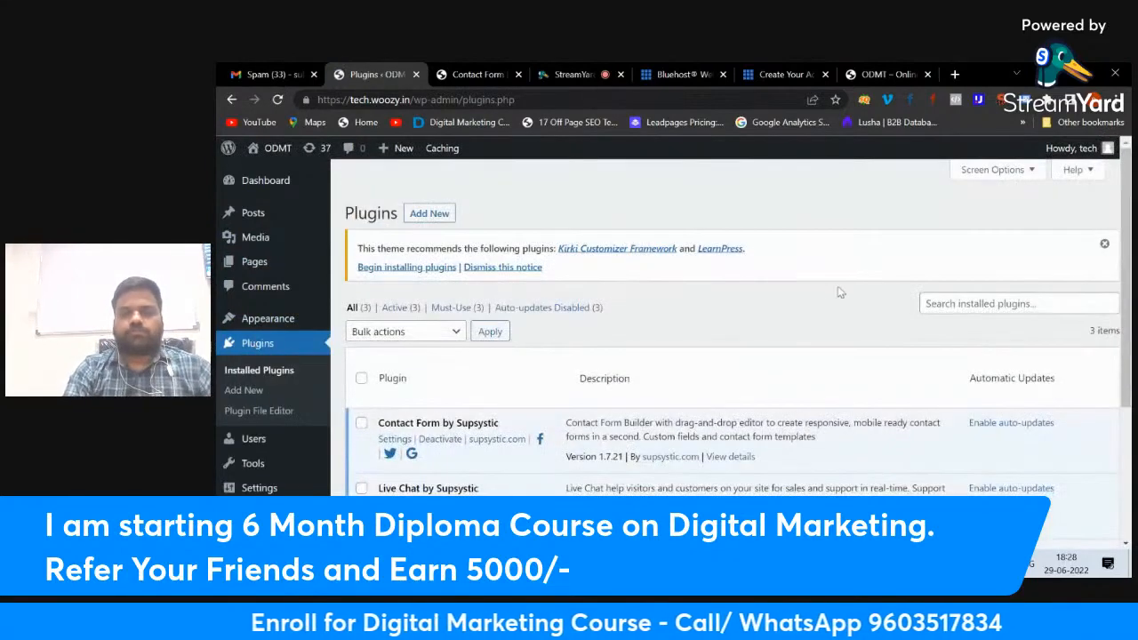
left_click(428, 214)
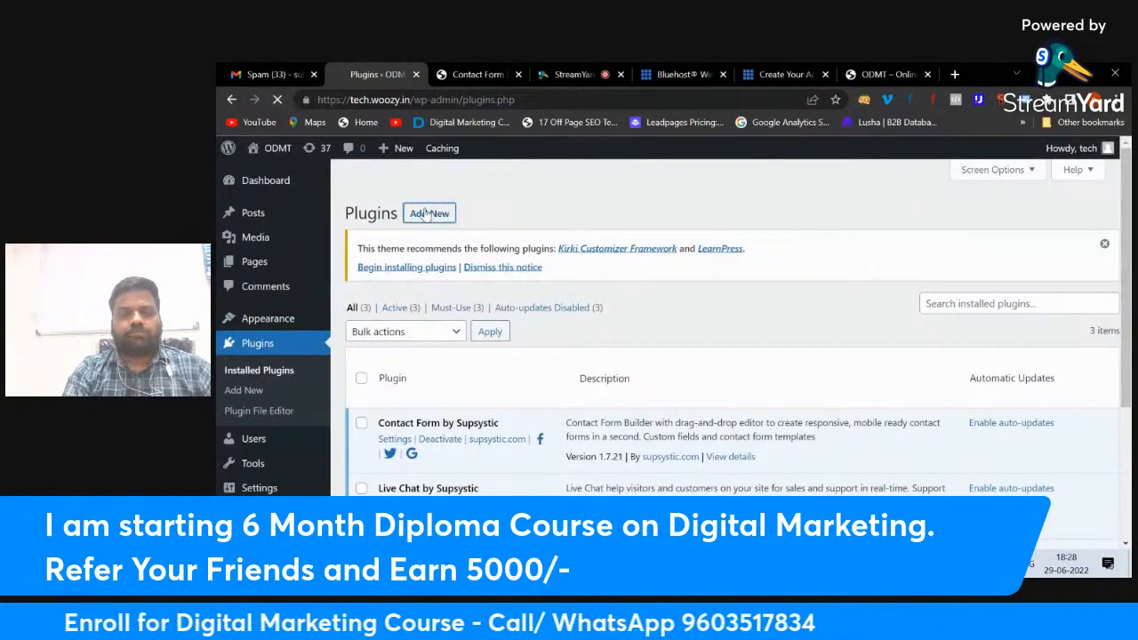
left_click(946, 311)
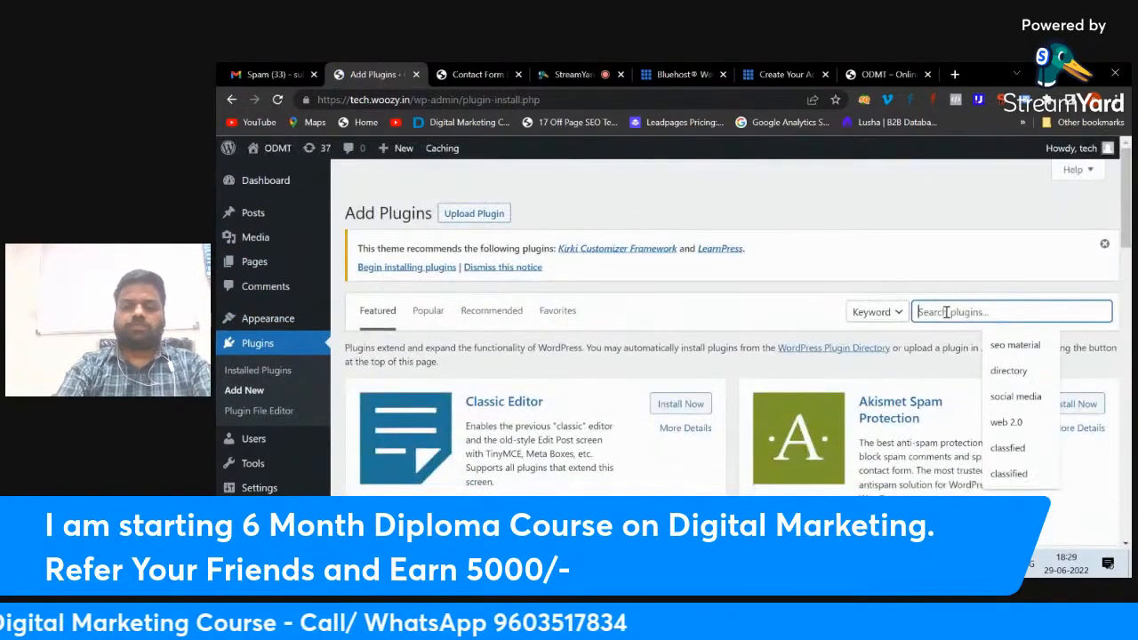
type("live ch")
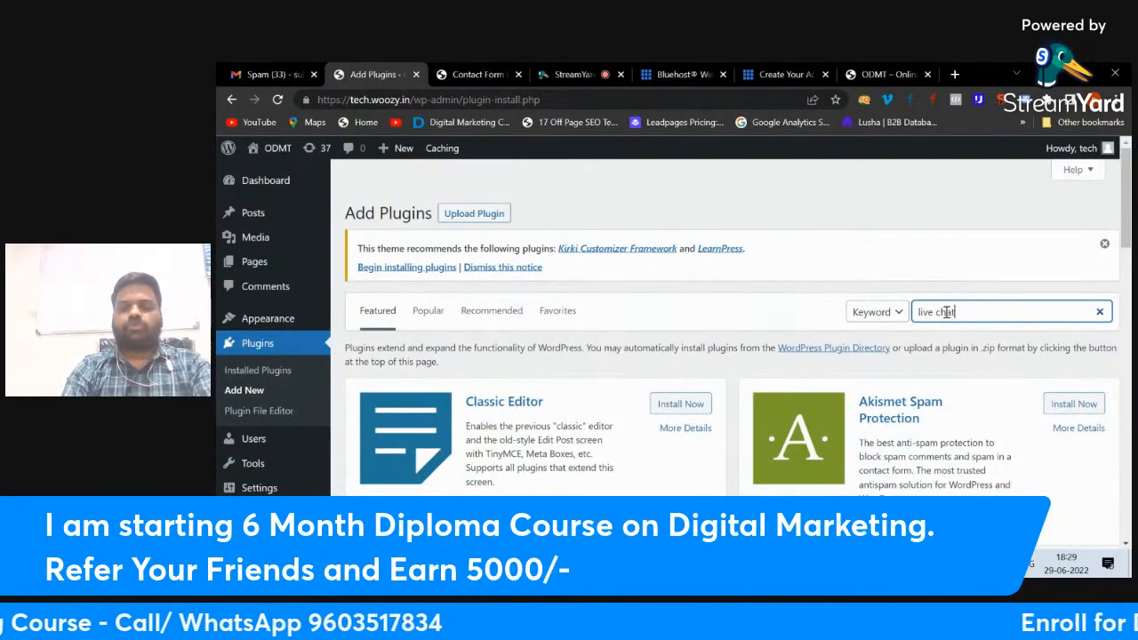
type("at")
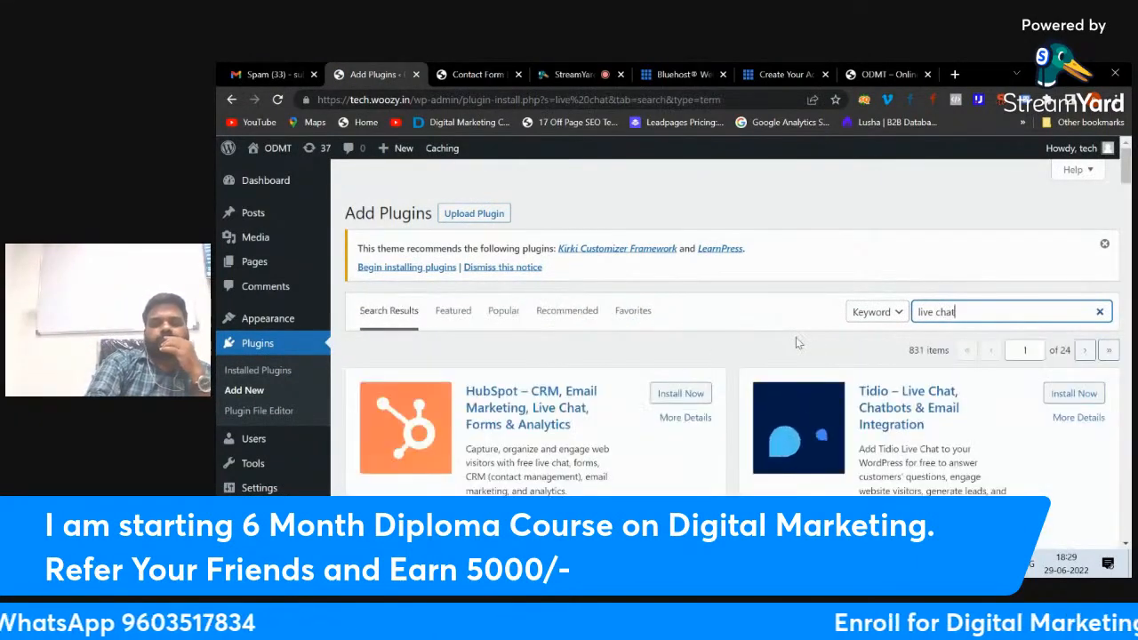
scroll(796, 338, "down", 8)
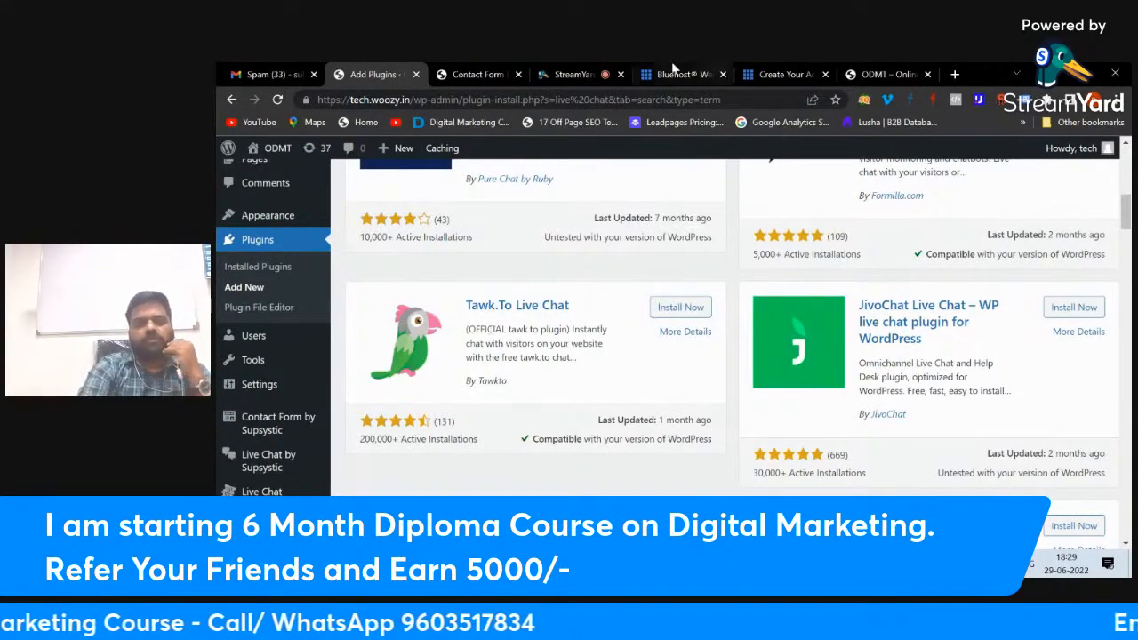
left_click(574, 73)
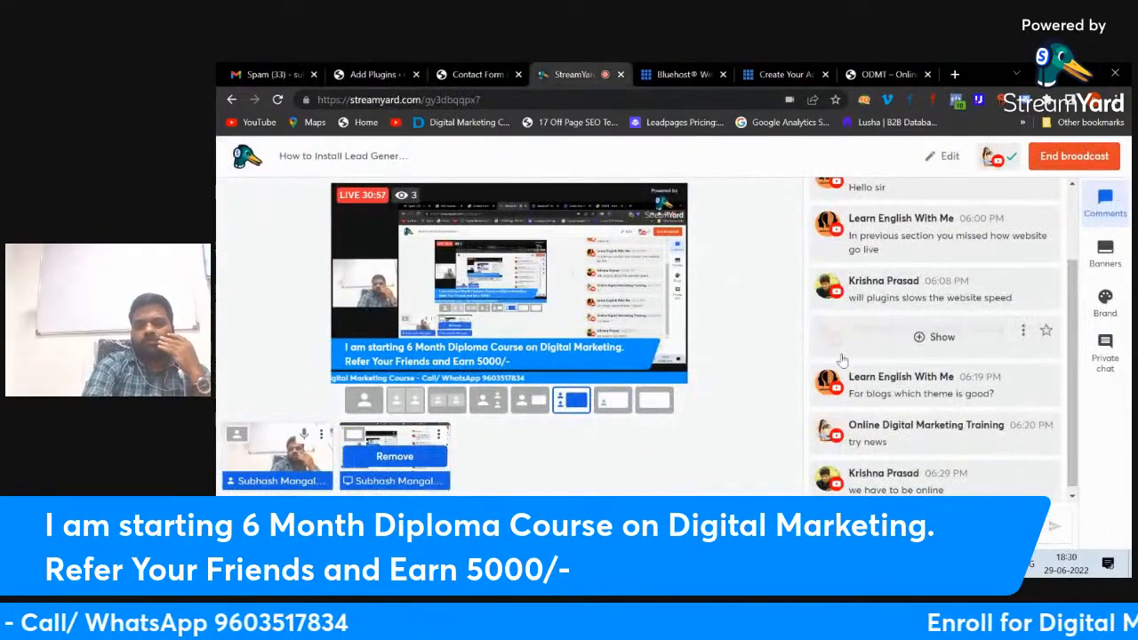
scroll(846, 364, "down", 2)
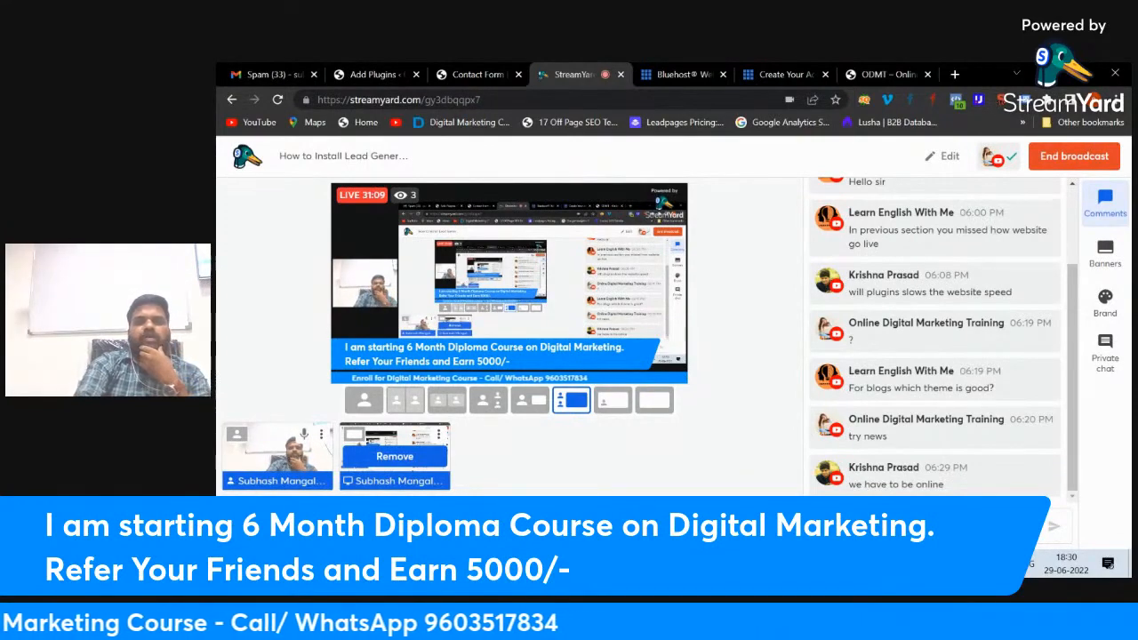
mouse_move(930, 294)
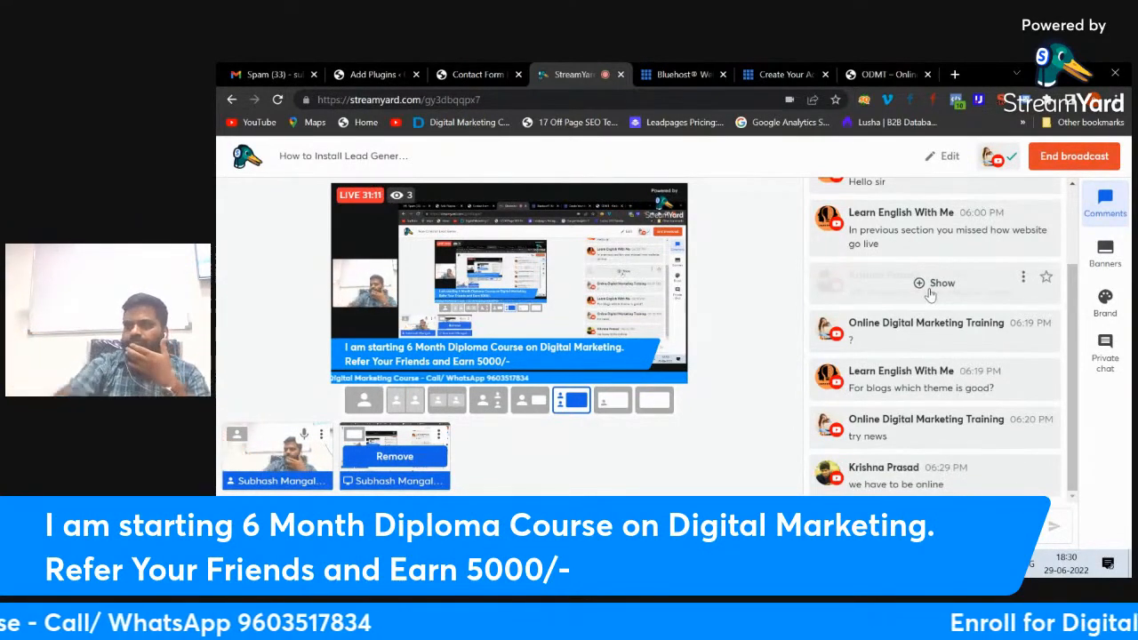
Step: Load fastfreedomacademy.com in a new browser tab
left_click(955, 74)
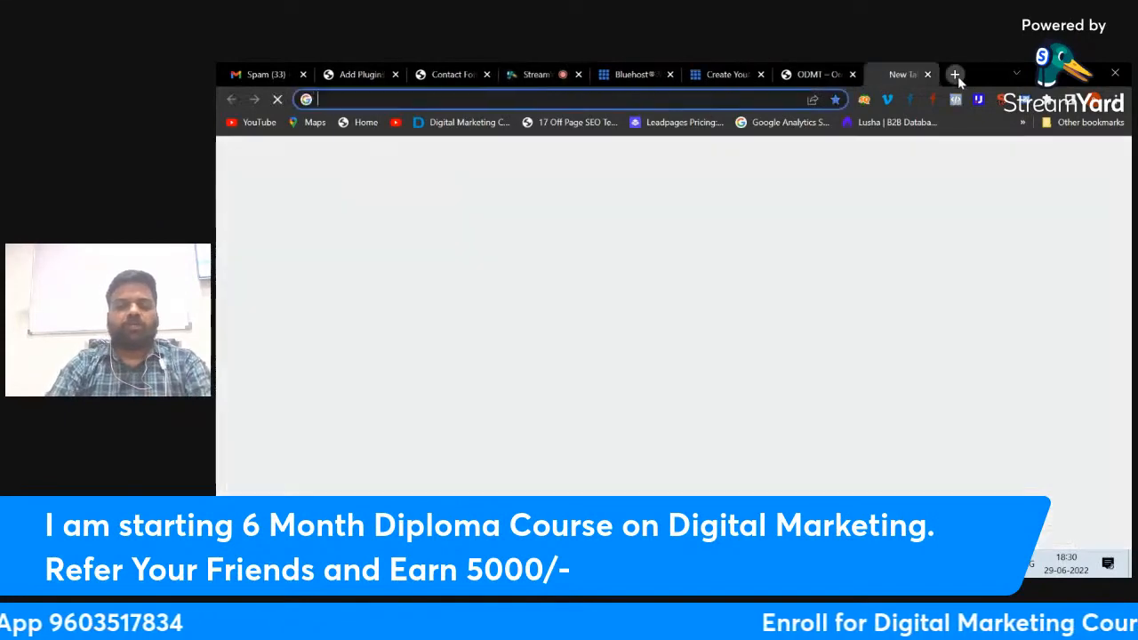
type("fast")
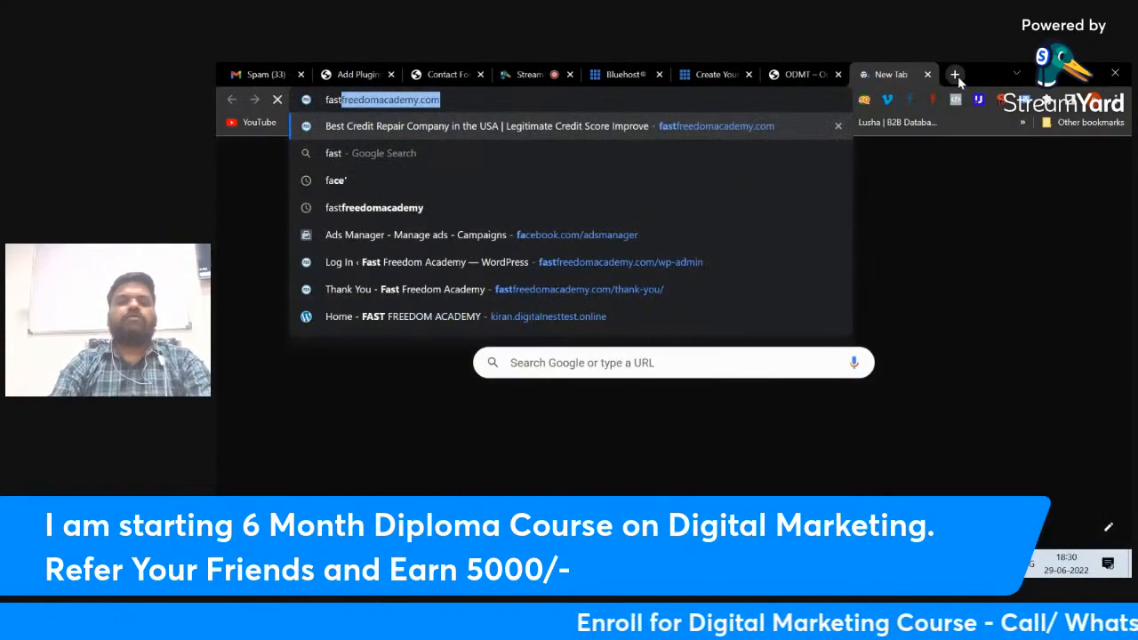
key("Return")
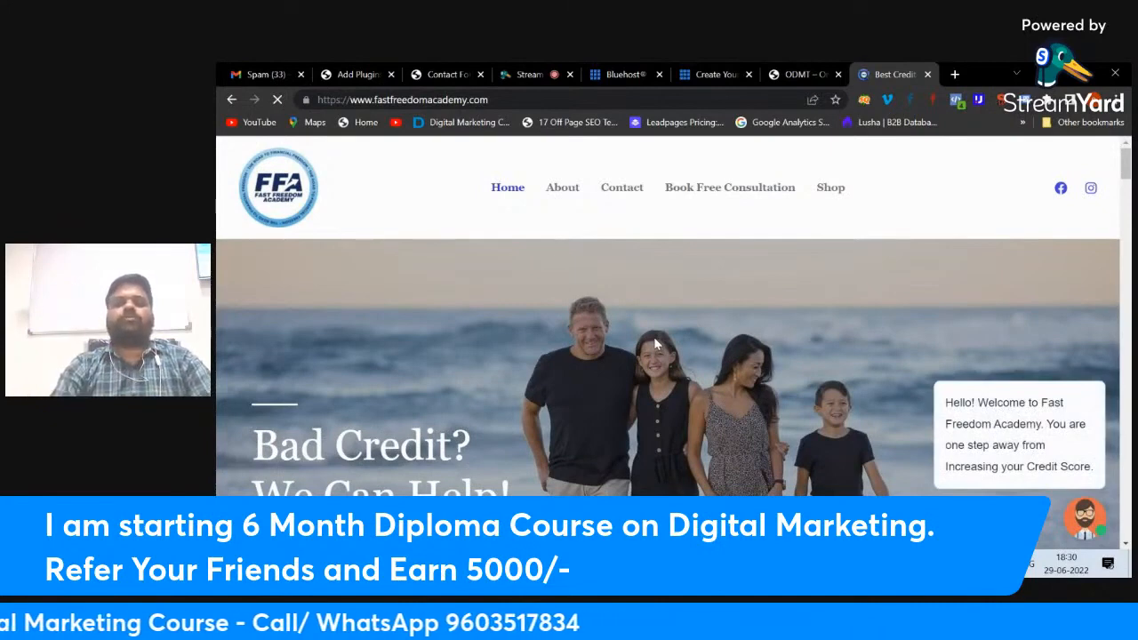
Step: Scroll down the homepage and open the site's live chat widget
scroll(655, 344, "down", 5)
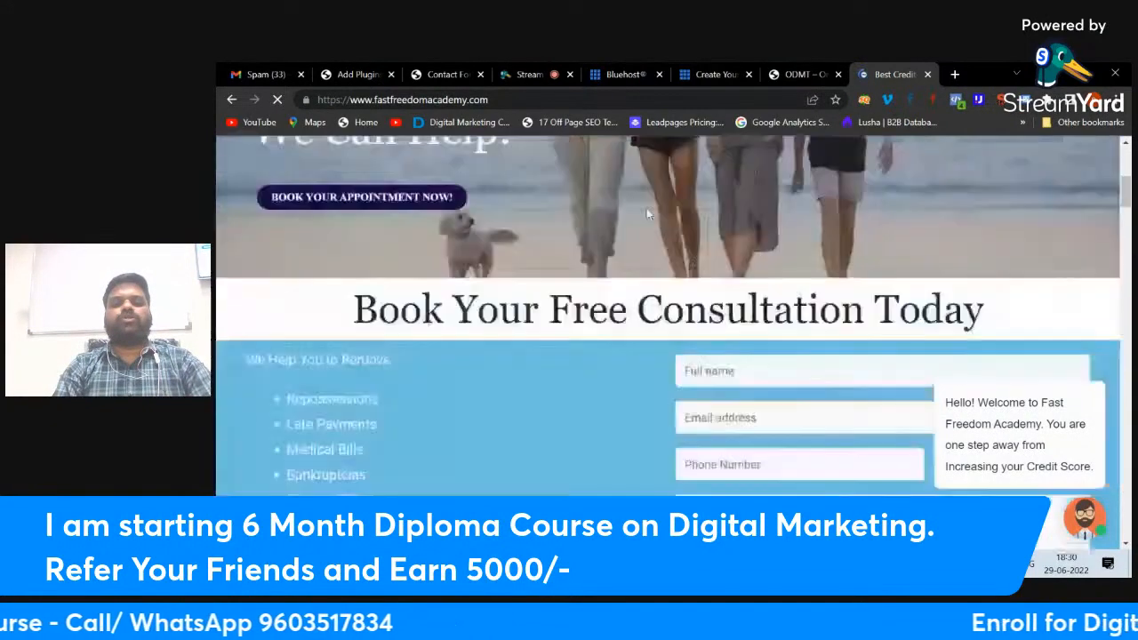
scroll(646, 213, "down", 2)
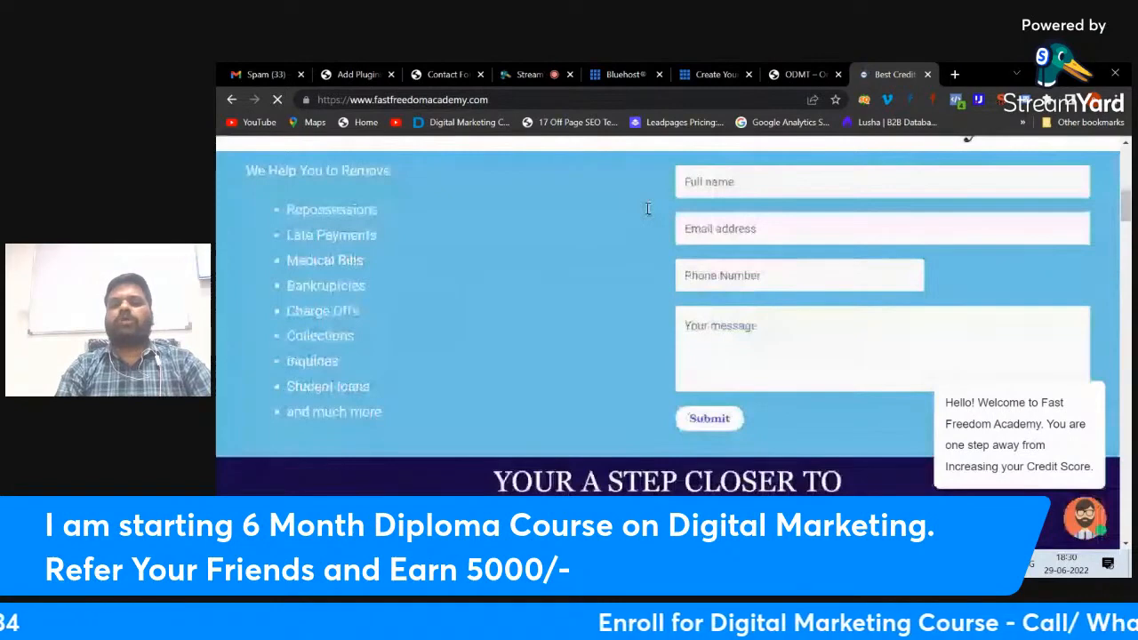
scroll(648, 208, "down", 5)
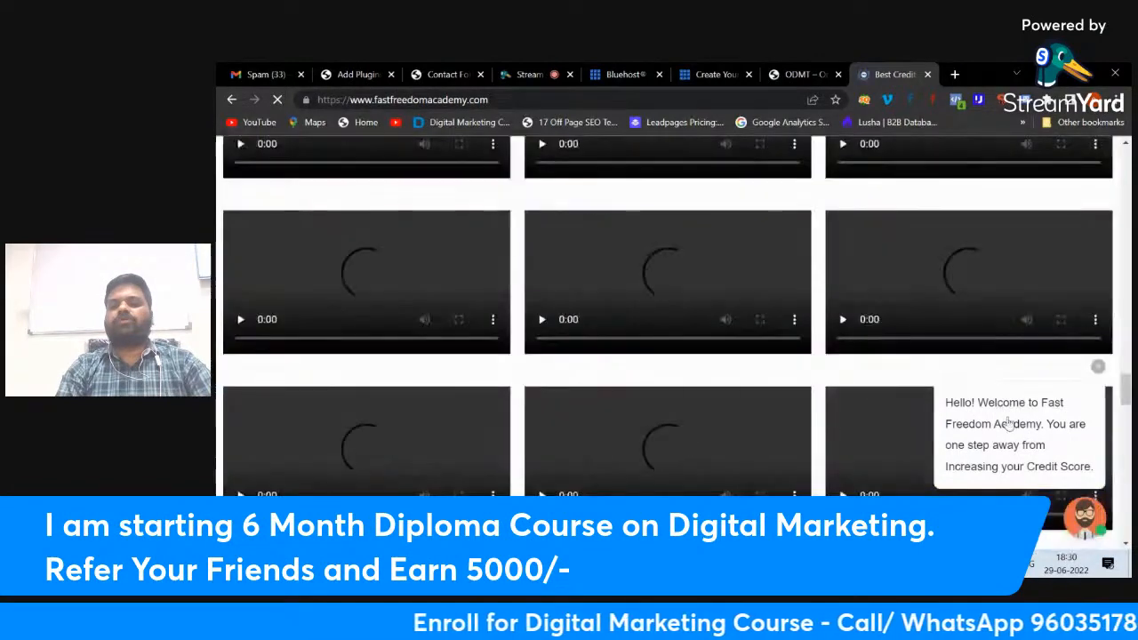
left_click(1084, 520)
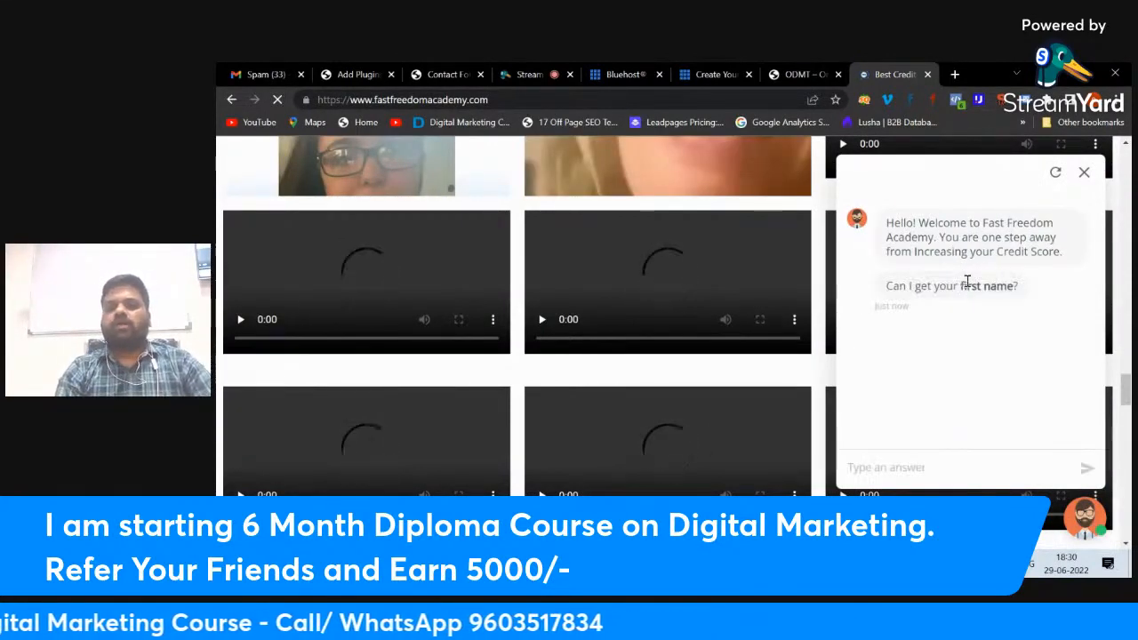
Step: Answer the chatbot with the visitor's first name, correcting a typo before sending
scroll(757, 331, "down", 1)
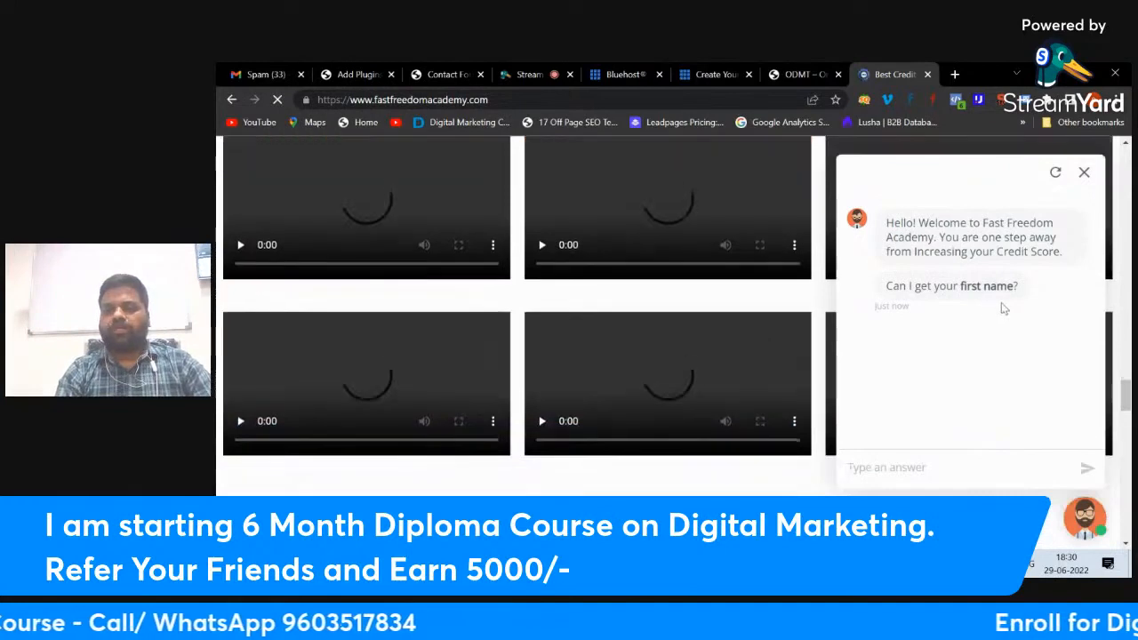
scroll(955, 409, "down", 2)
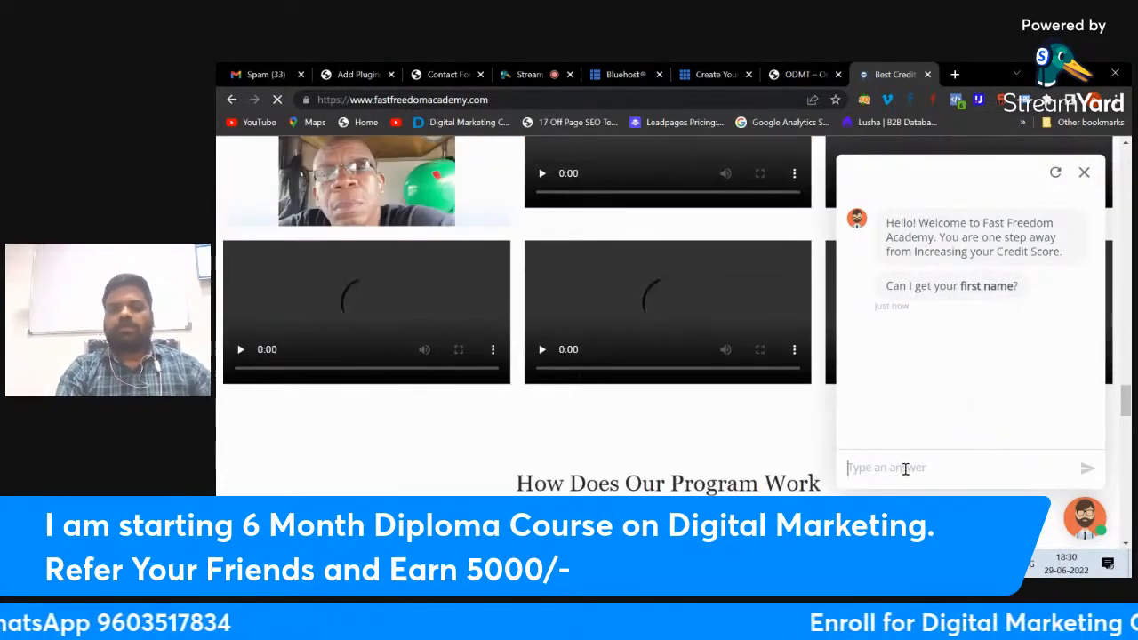
type("subh ash")
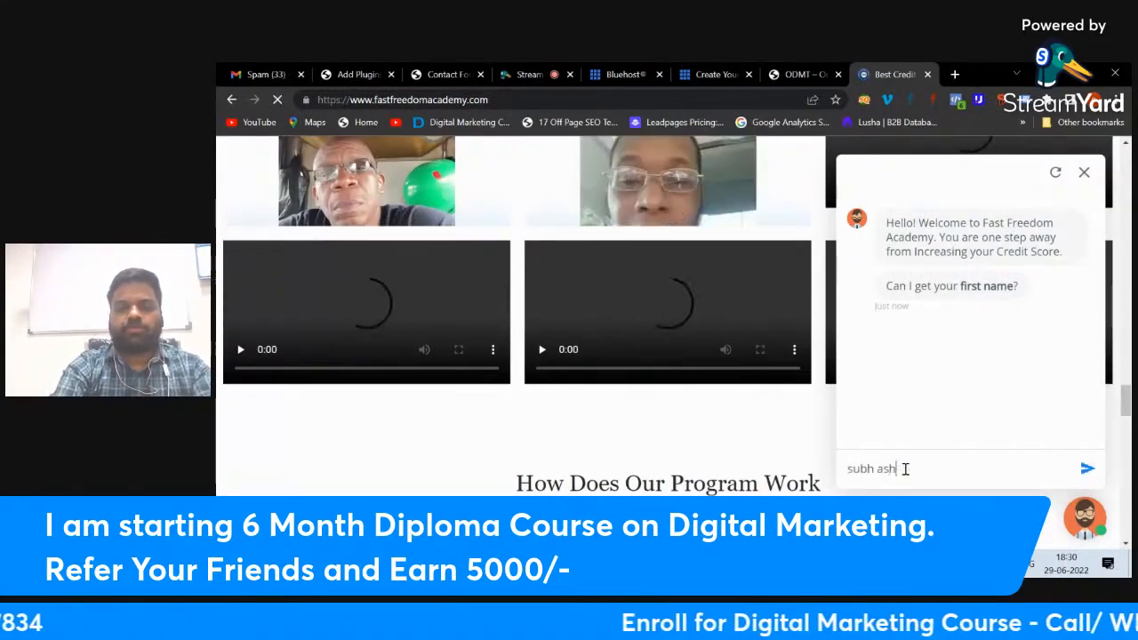
key("BackSpace")
key("BackSpace")
key("BackSpace")
key("BackSpace")
type("ash")
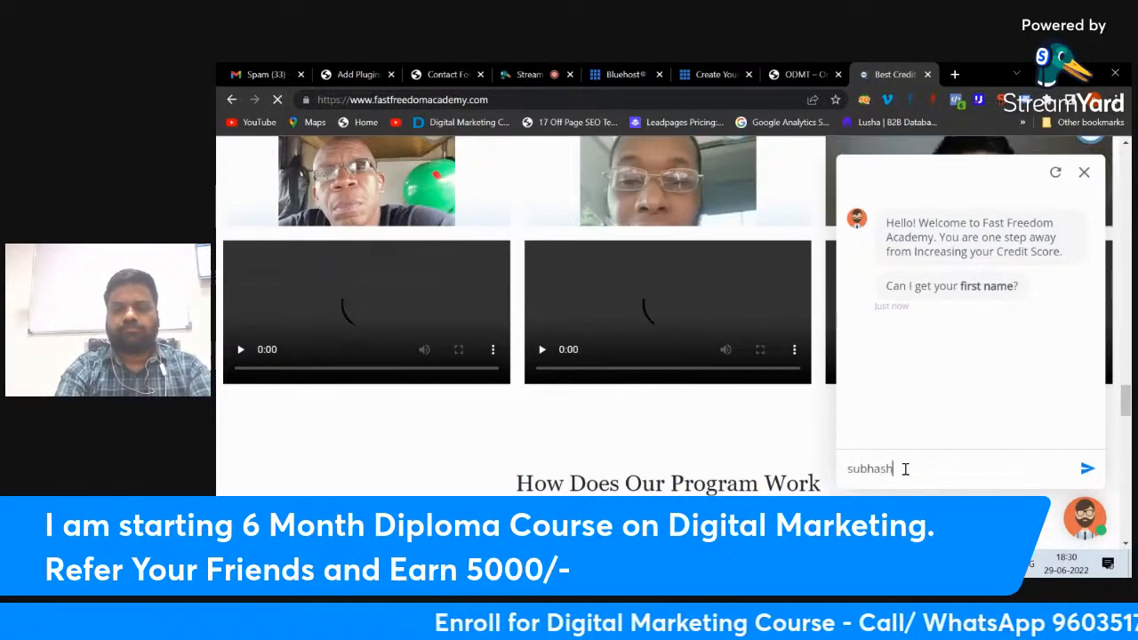
key("Return")
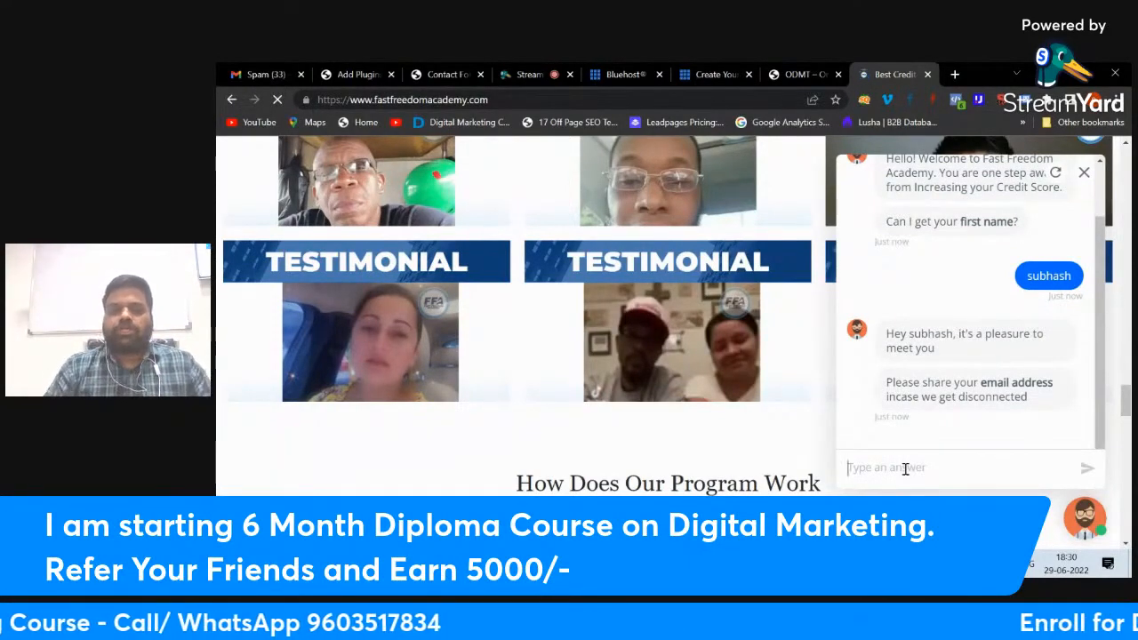
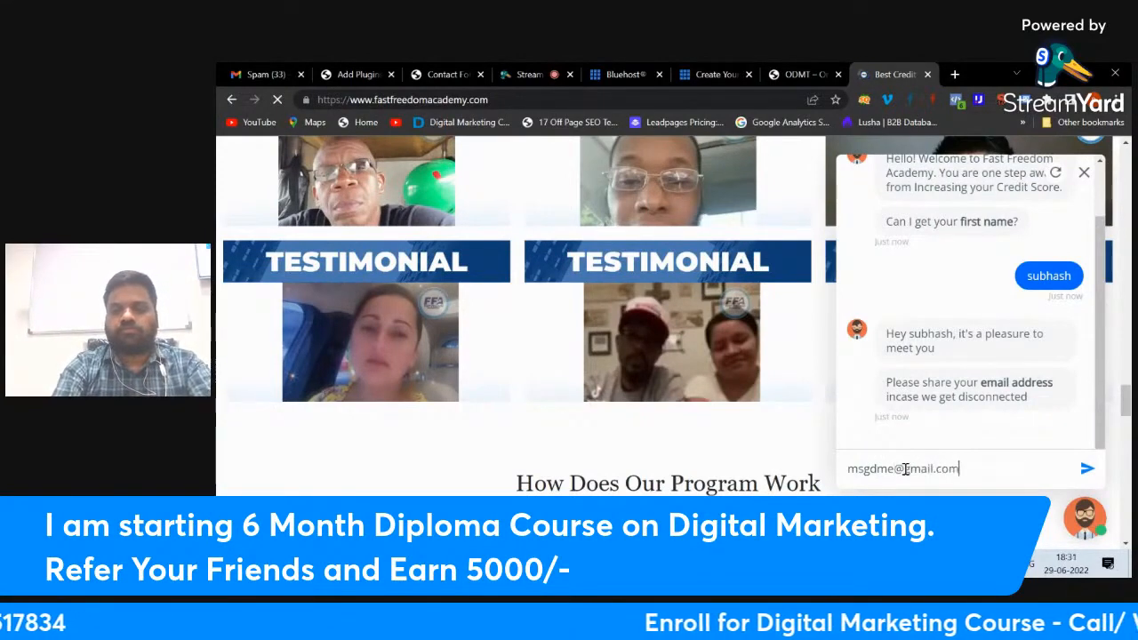
Step: Send the visitor's e-mail address and phone number to the chatbot
key("Return")
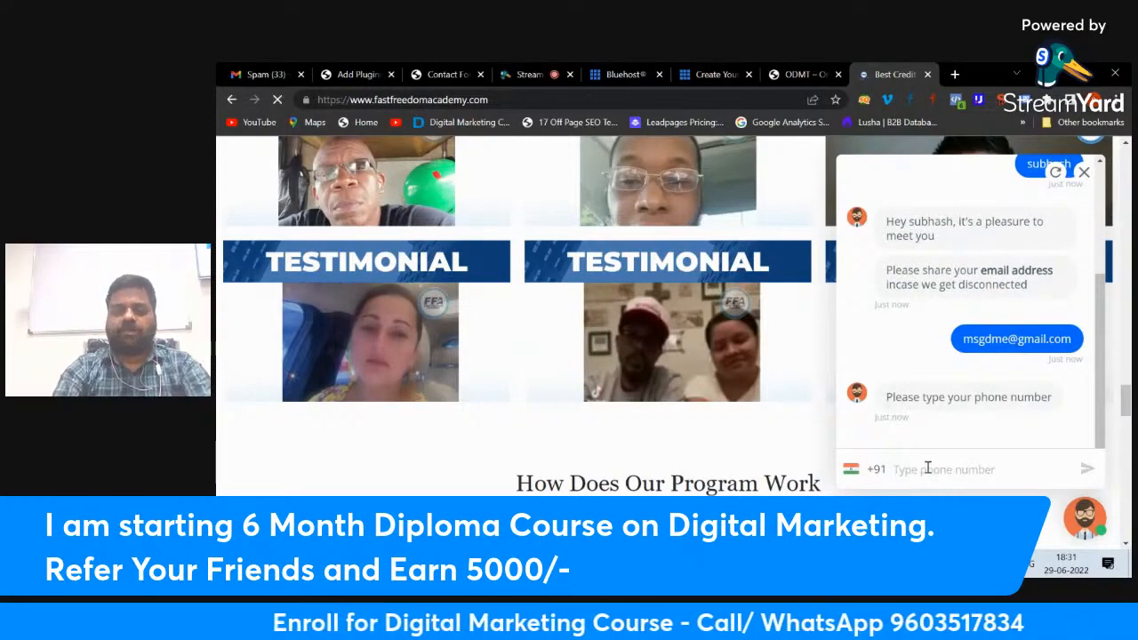
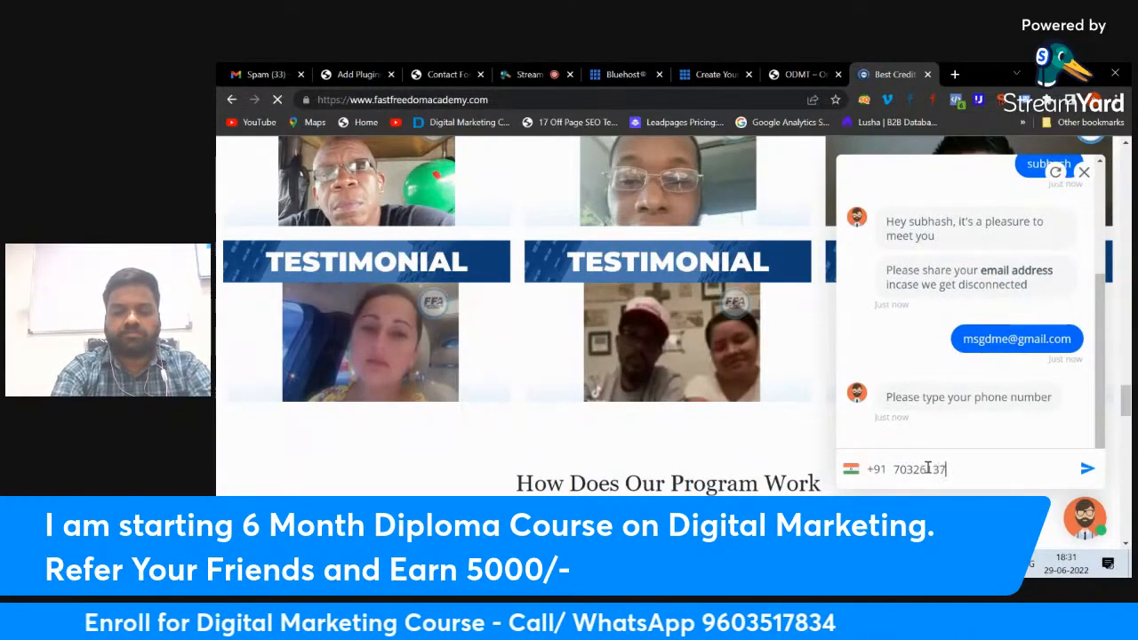
key("Return")
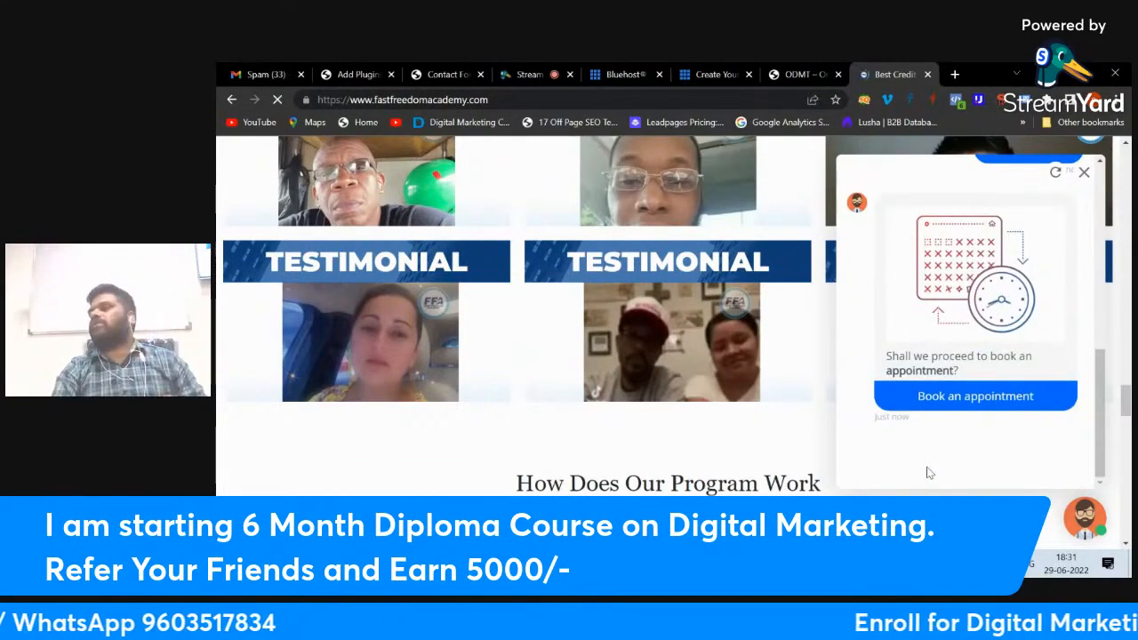
Step: Book and confirm an appointment for June 30 at 11:00 AM in the chat
left_click(969, 400)
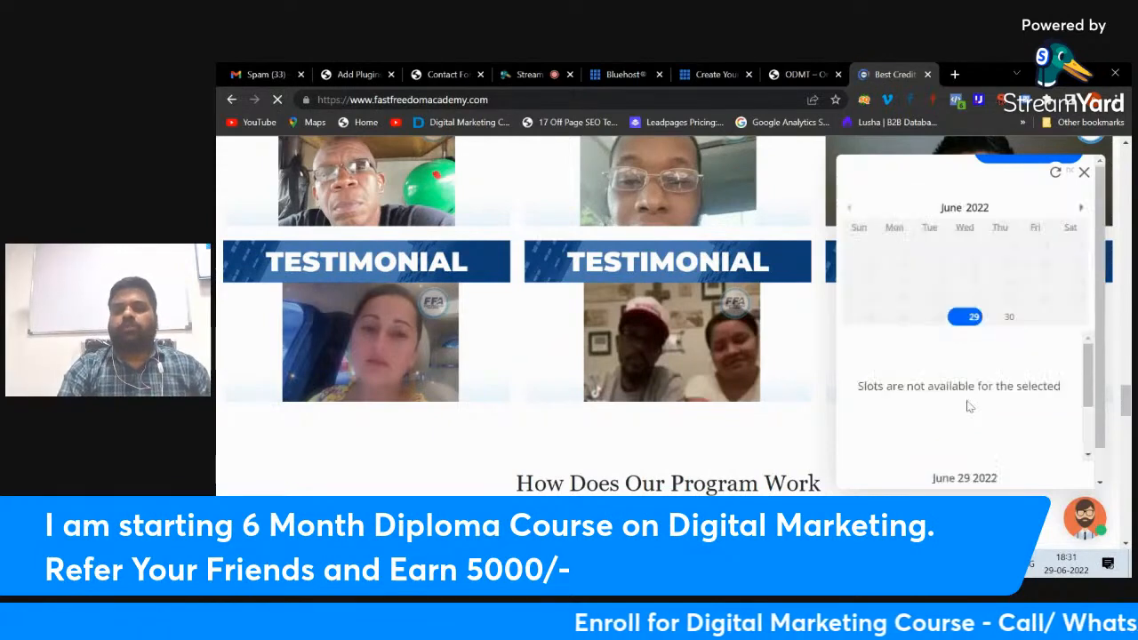
left_click(1009, 318)
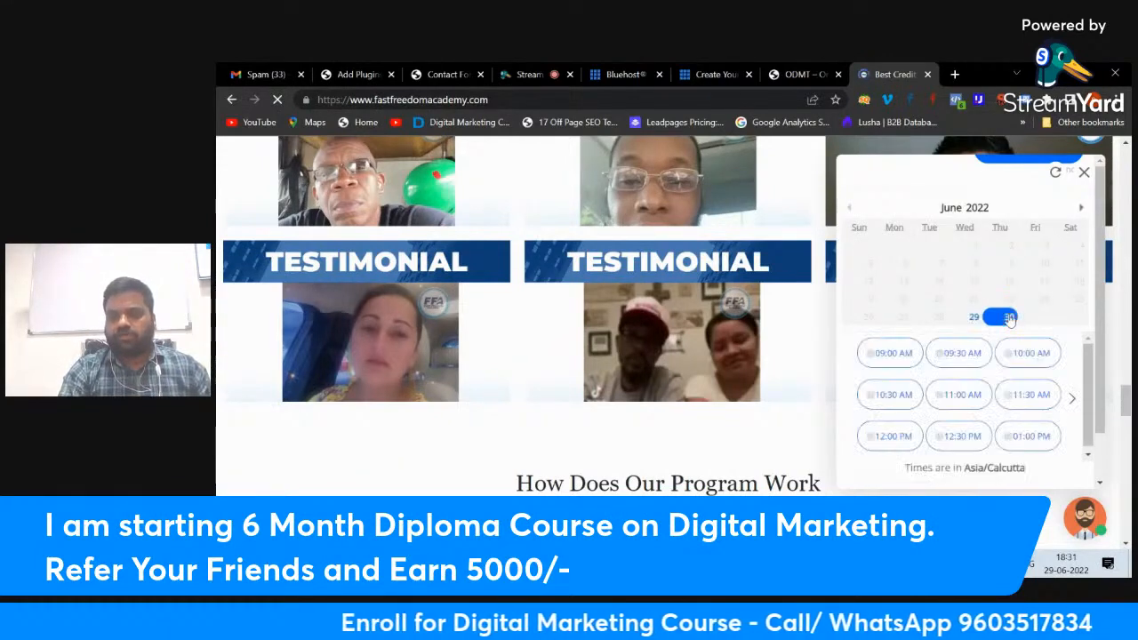
left_click(973, 394)
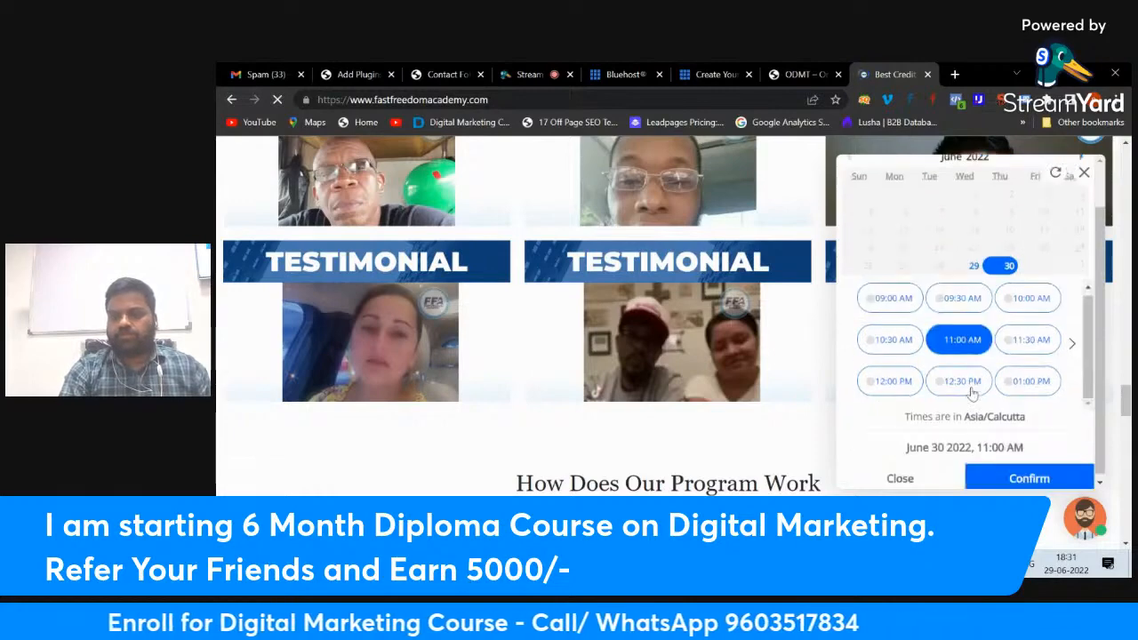
left_click(1016, 476)
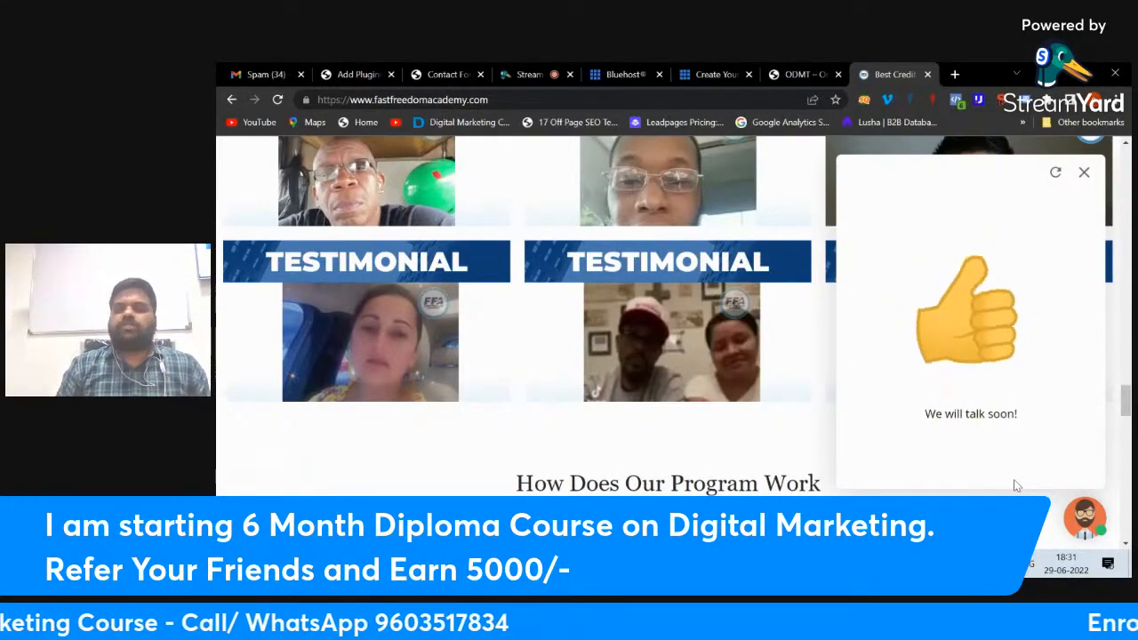
scroll(969, 358, "up", 2)
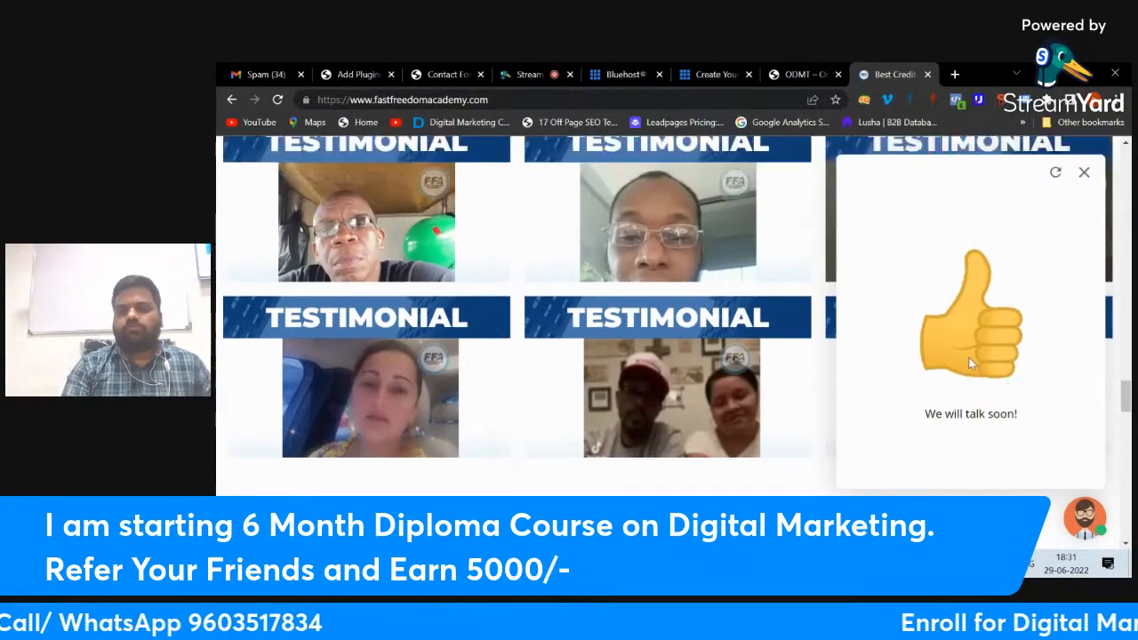
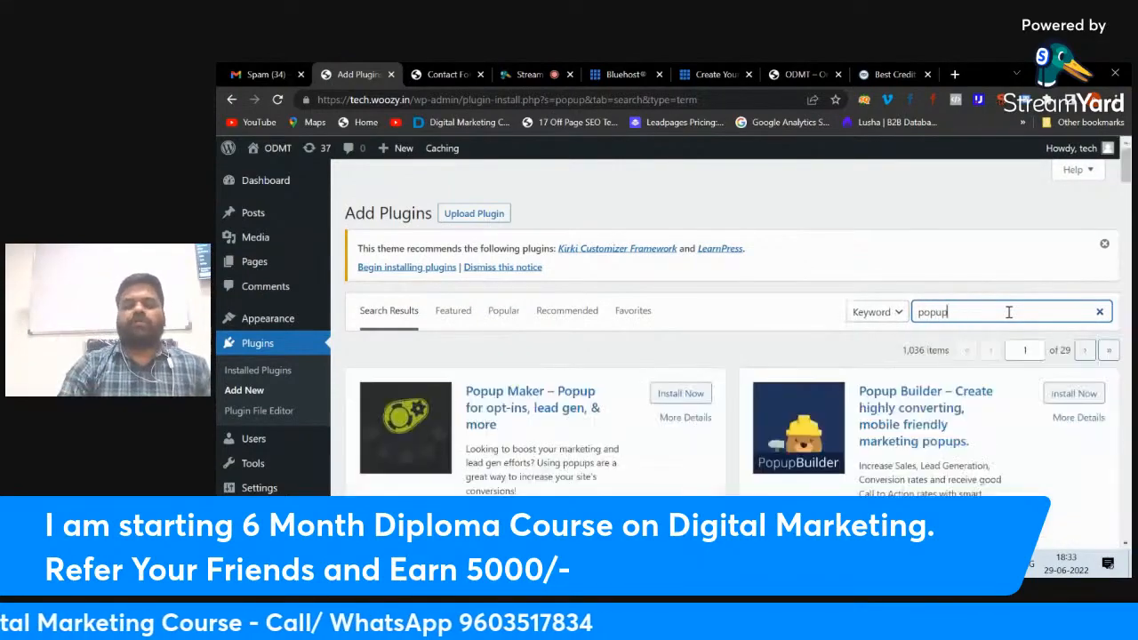
Step: Find 'popup supsystic' in the plugin search, then install and activate Popup by Supsystic
scroll(644, 433, "down", 3)
scroll(644, 433, "down", 8)
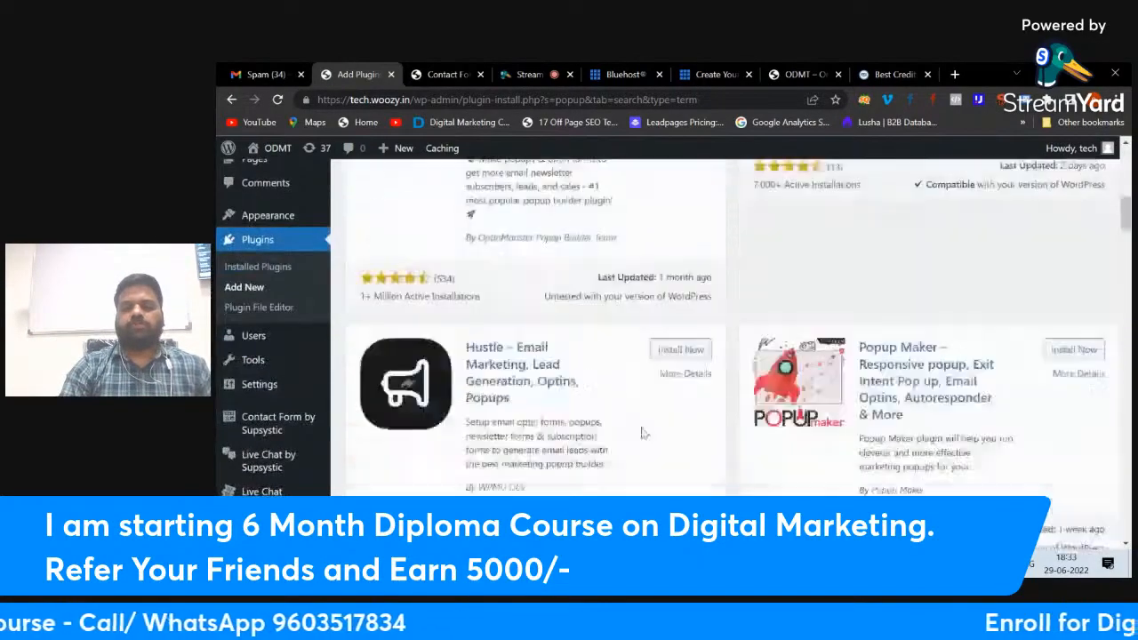
scroll(644, 433, "up", 10)
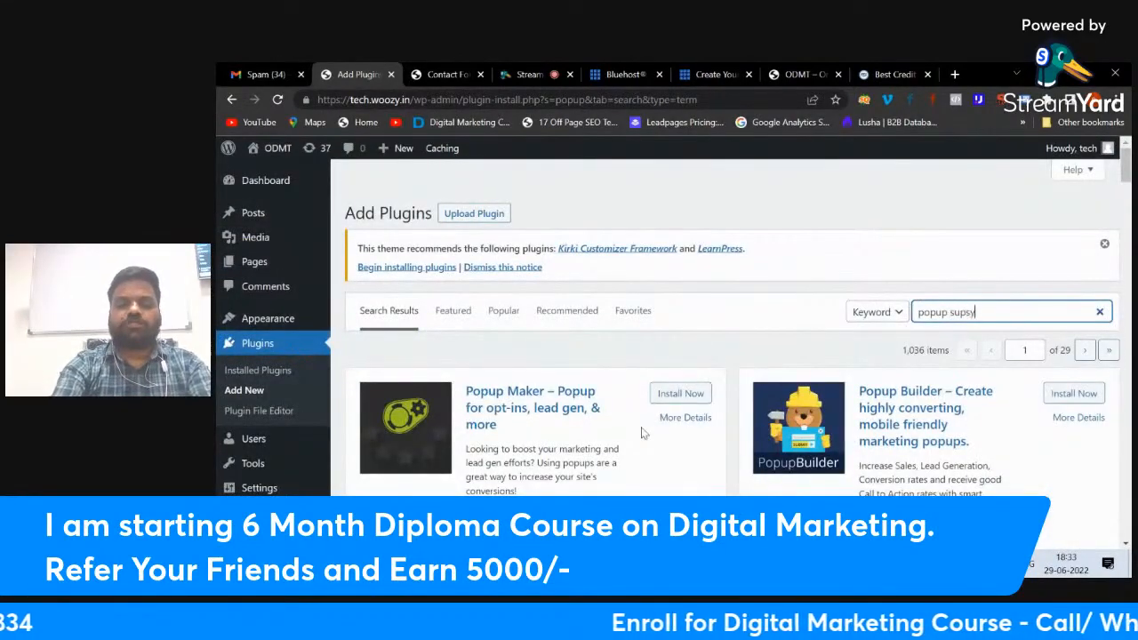
type("stic")
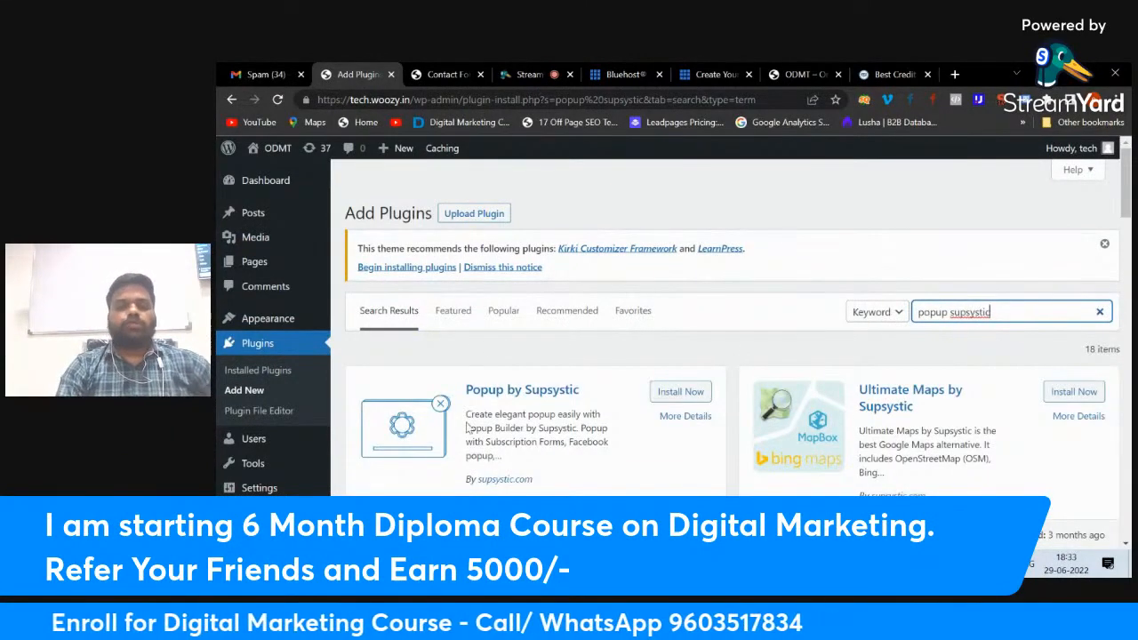
left_click(671, 395)
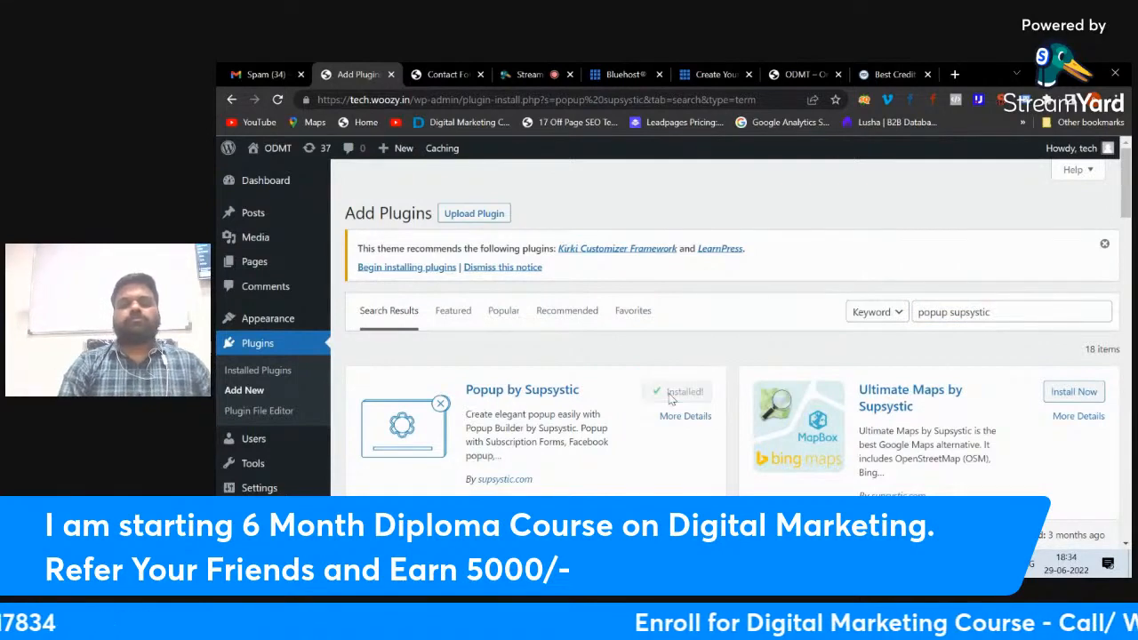
left_click(680, 398)
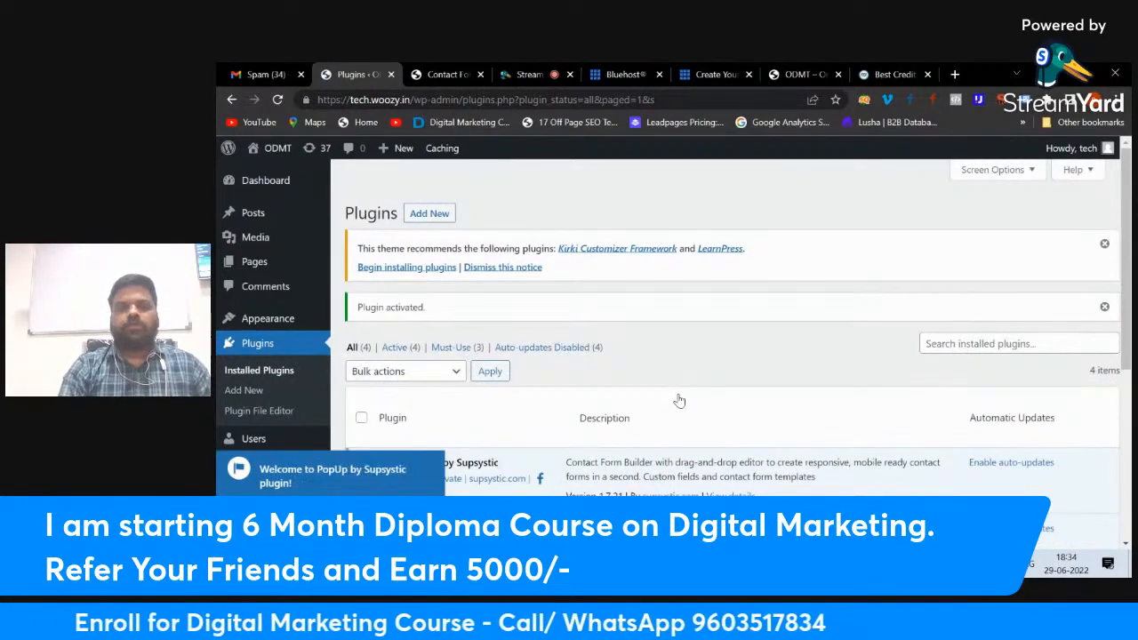
Step: Dismiss the welcome tip and start a new popup from the PopUp by Supsystic menu
scroll(470, 395, "down", 5)
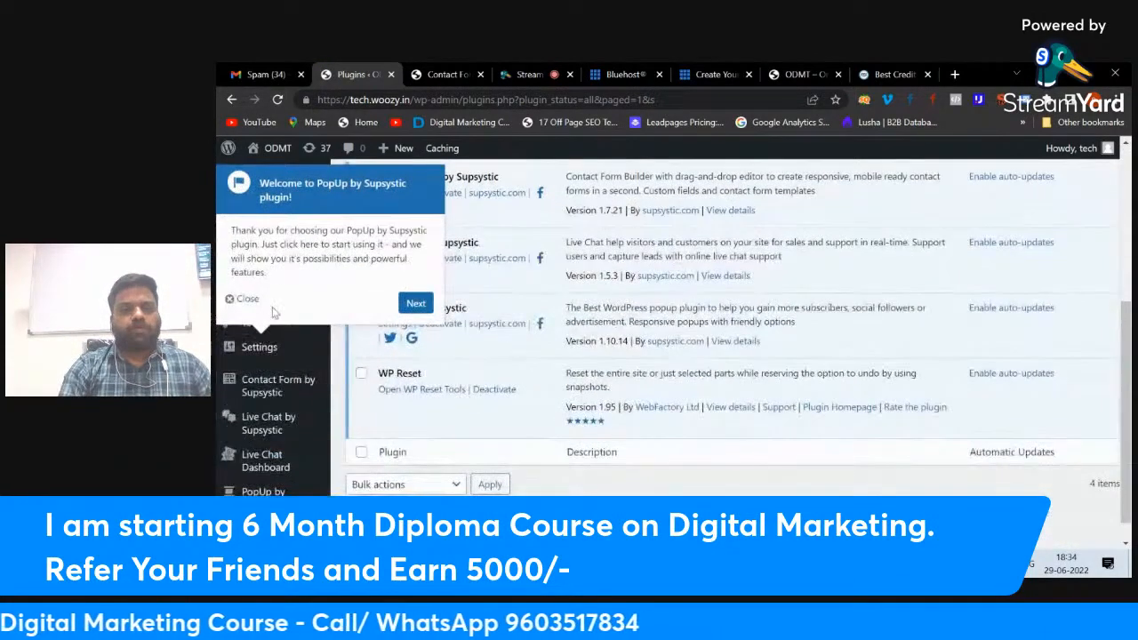
left_click(243, 298)
mouse_move(291, 356)
scroll(291, 358, "down", 1)
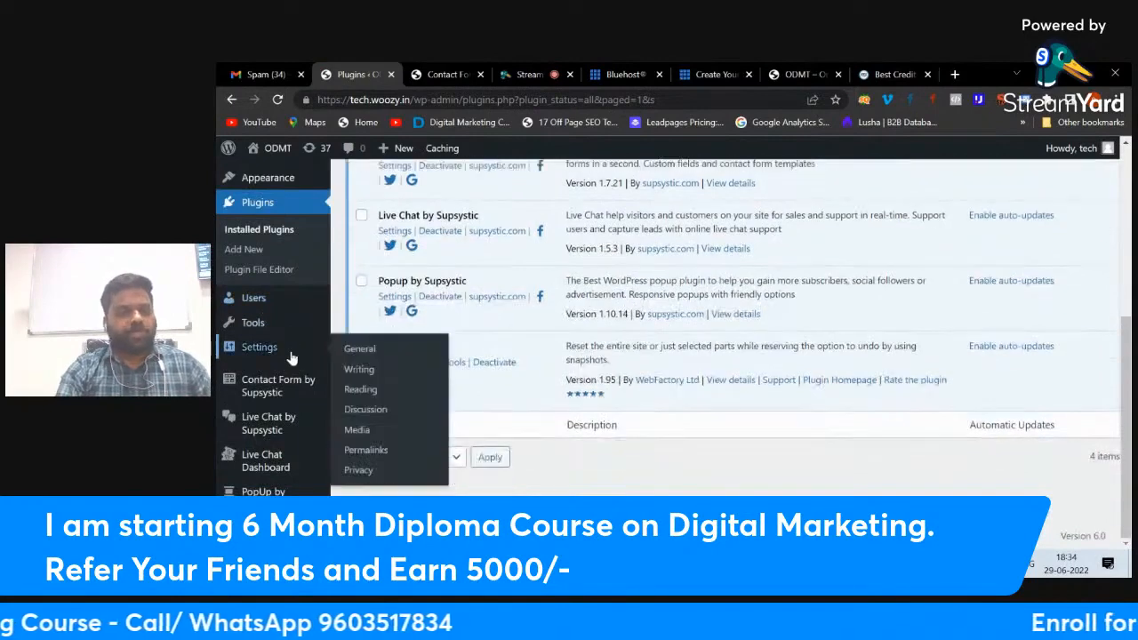
left_click(265, 502)
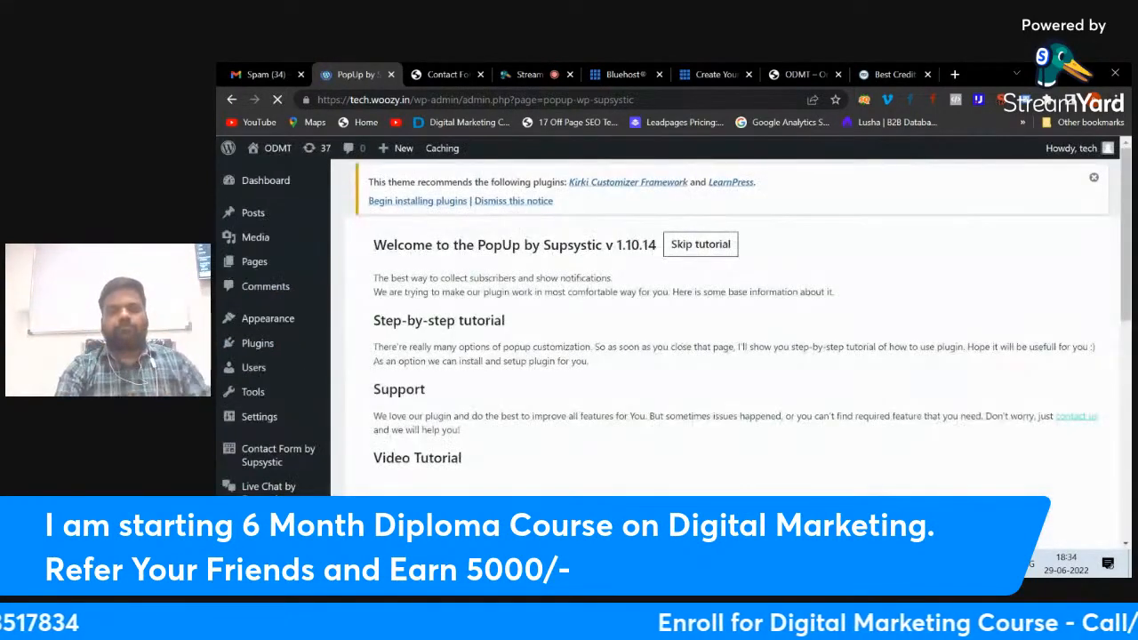
scroll(502, 391, "down", 10)
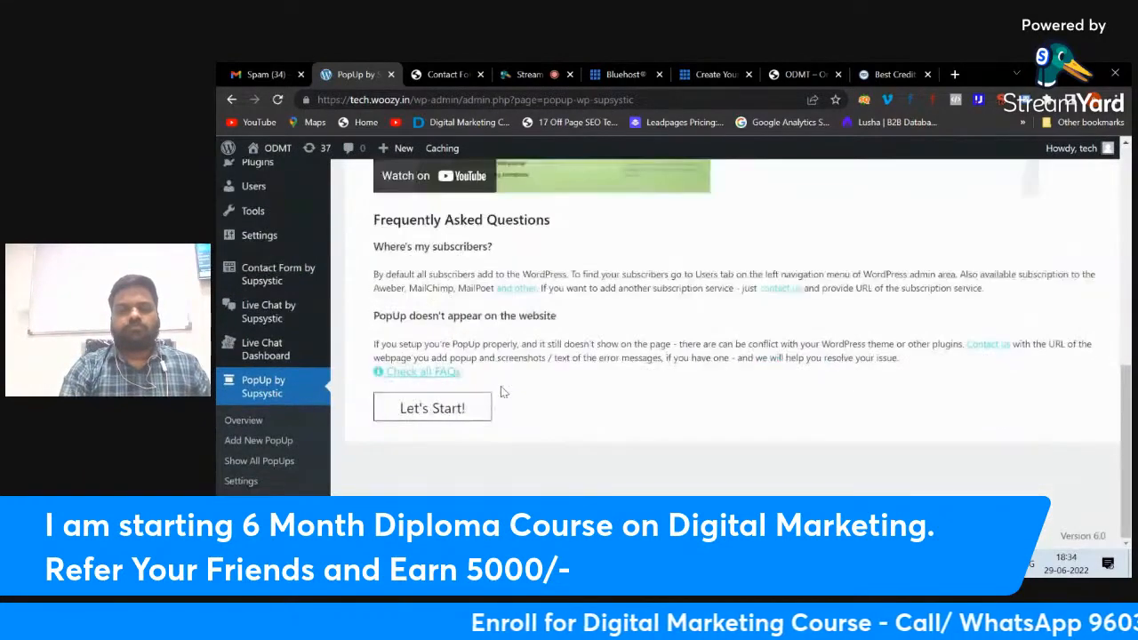
left_click(449, 416)
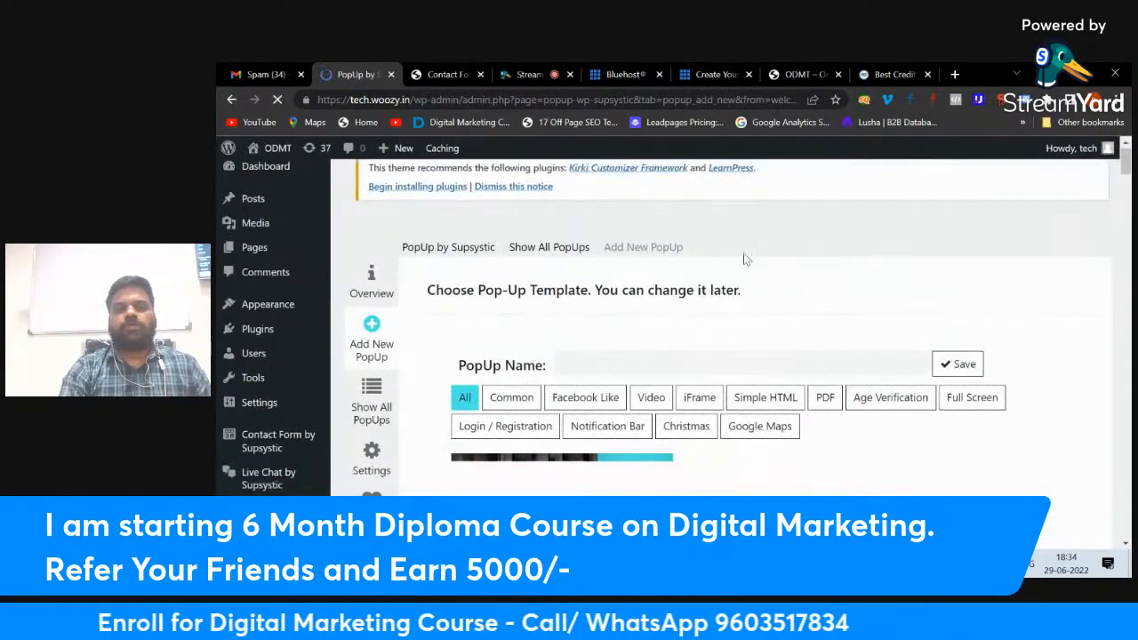
Step: Name the new popup 'first', choose the Bright Girl template, and save it
scroll(746, 259, "down", 2)
left_click(620, 266)
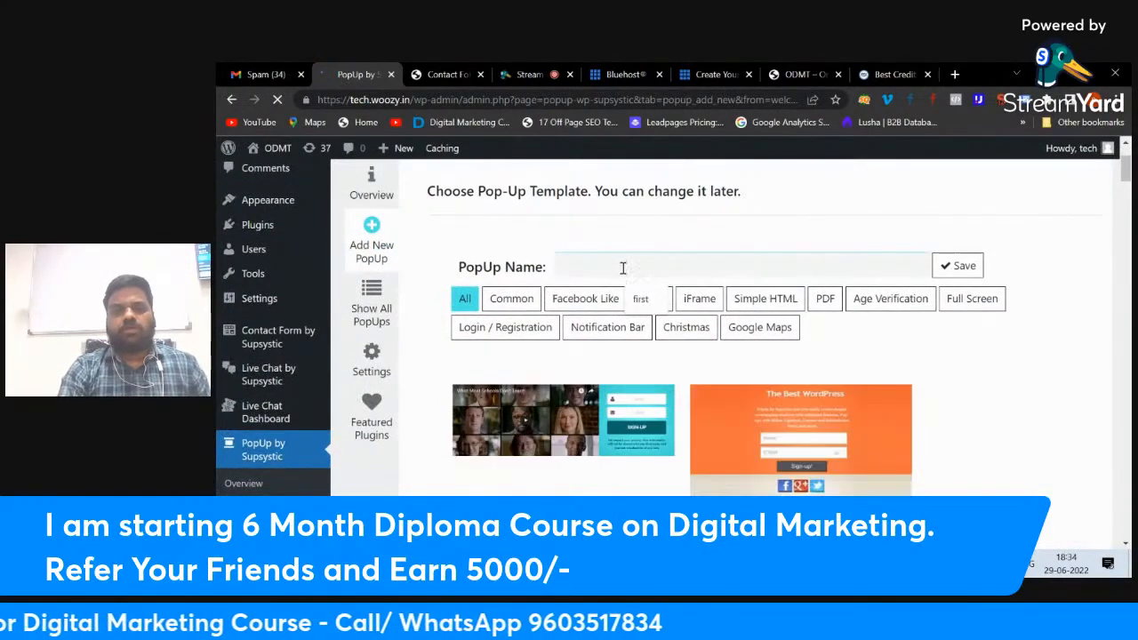
left_click(640, 298)
scroll(880, 284, "down", 1)
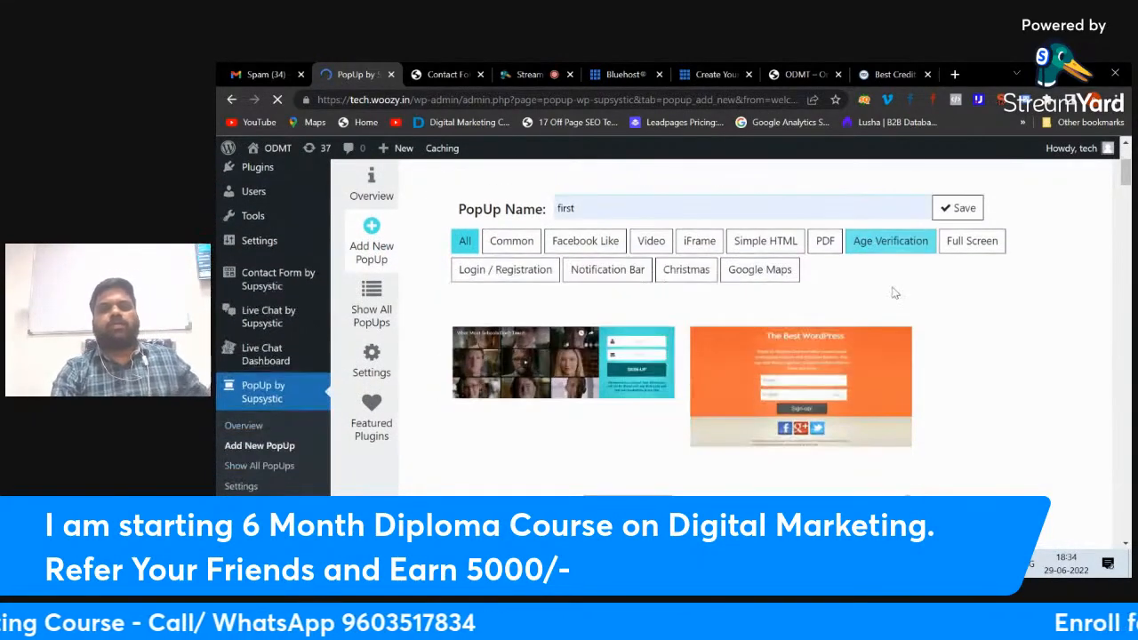
scroll(895, 293, "down", 1)
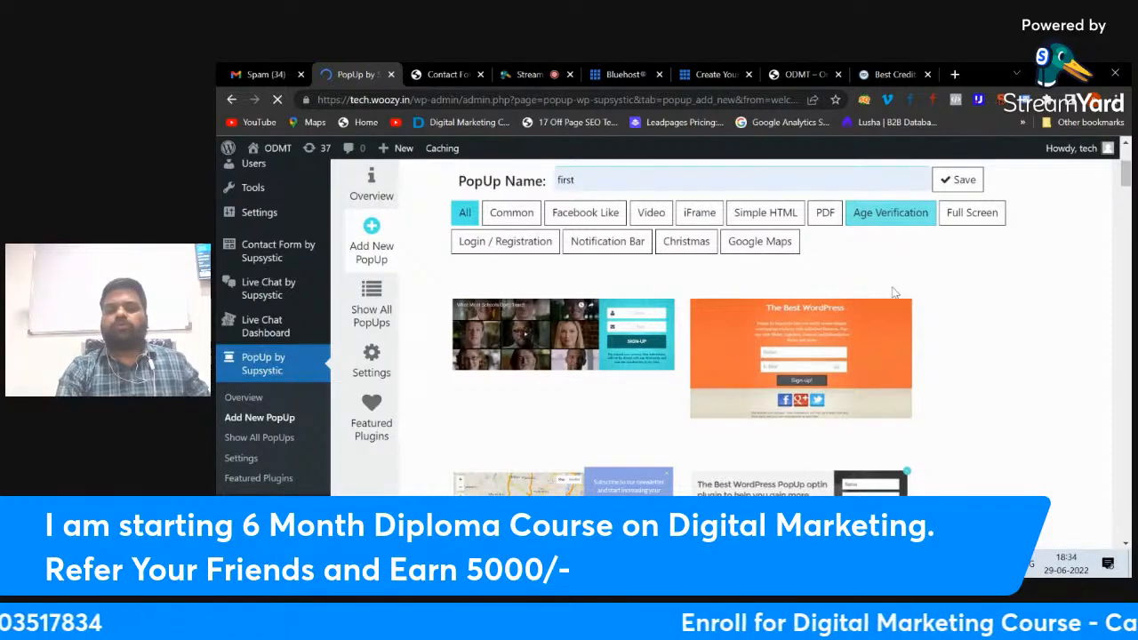
scroll(895, 293, "down", 3)
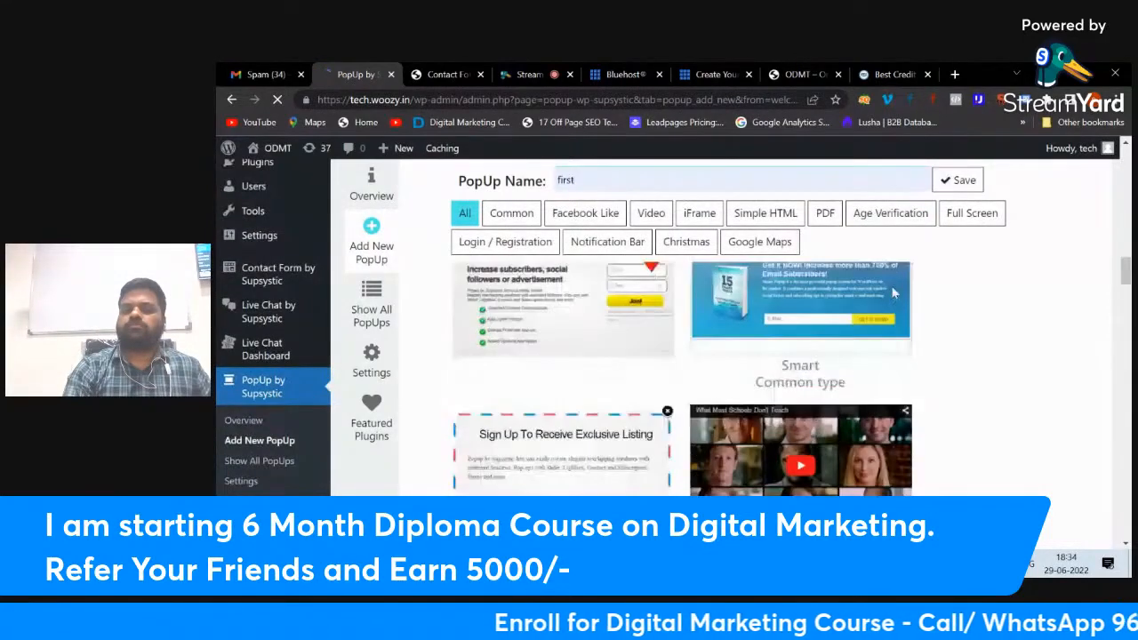
scroll(895, 293, "up", 5)
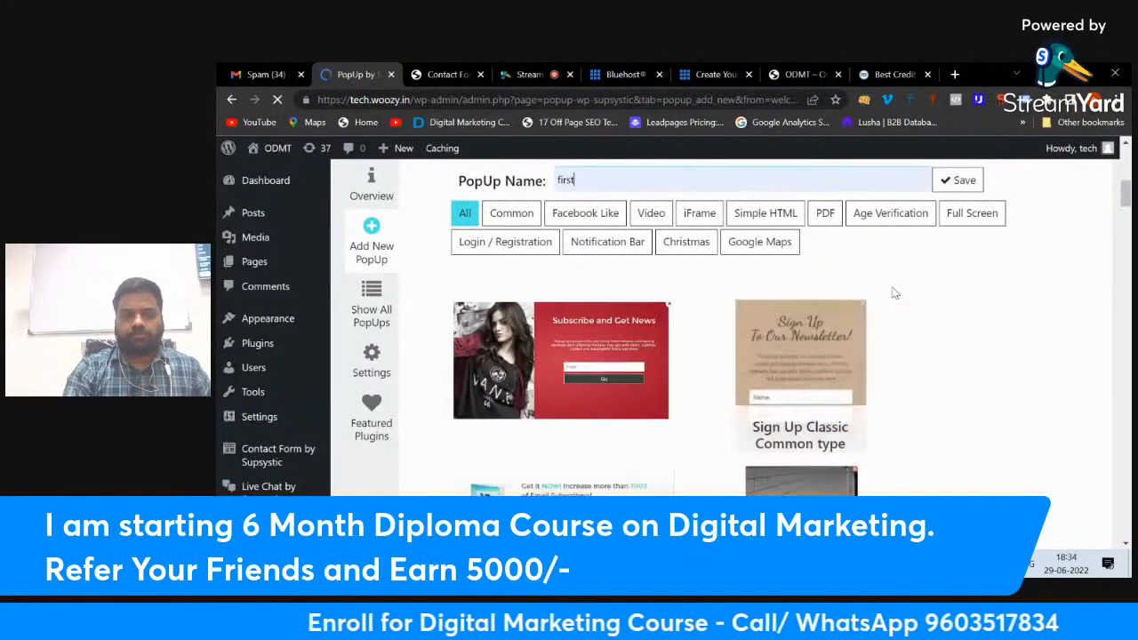
scroll(895, 294, "up", 1)
left_click(577, 385)
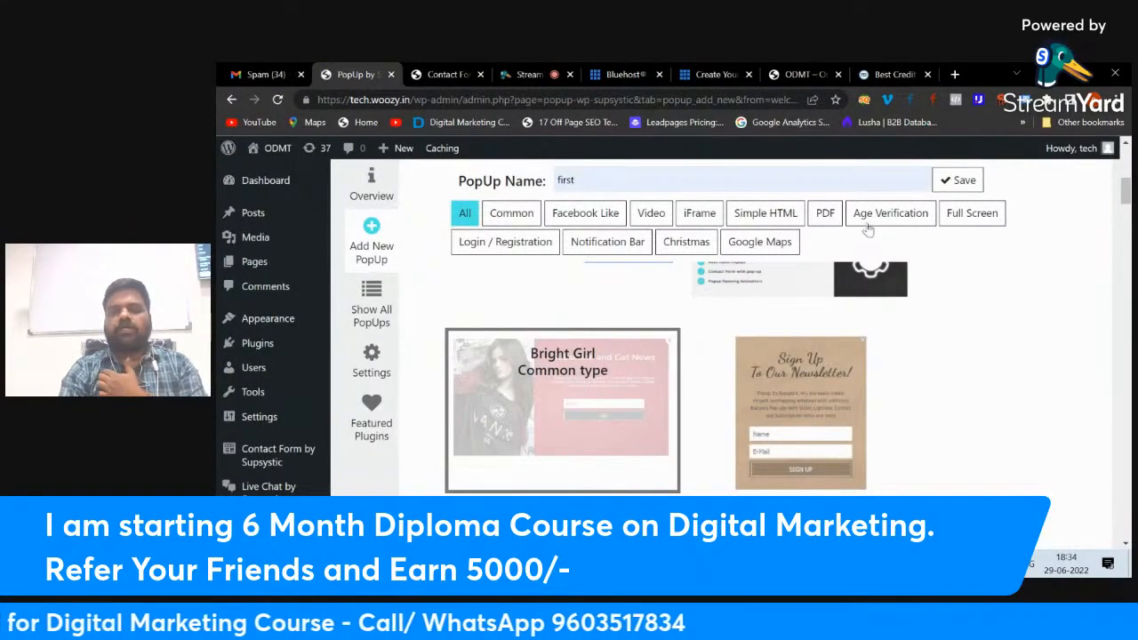
left_click(957, 182)
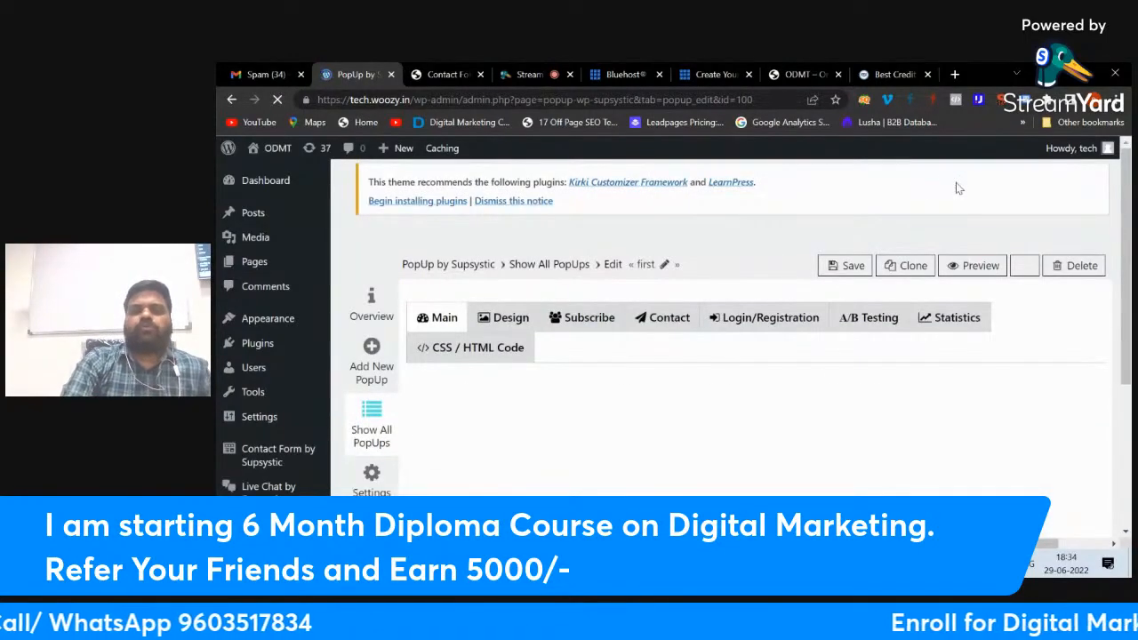
left_click(794, 74)
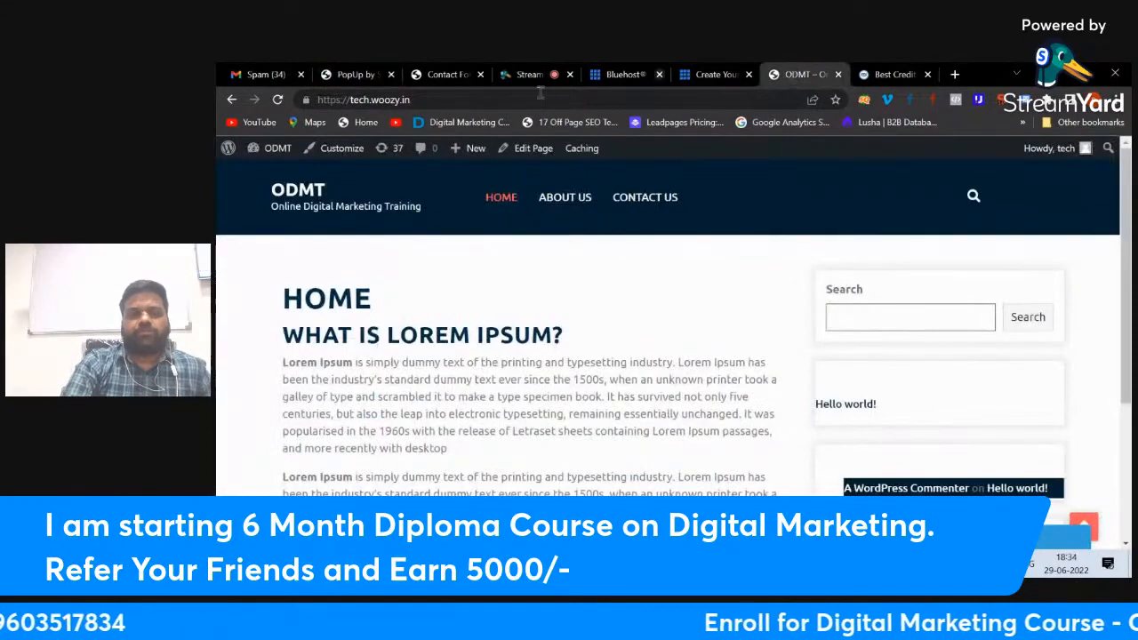
left_click(276, 100)
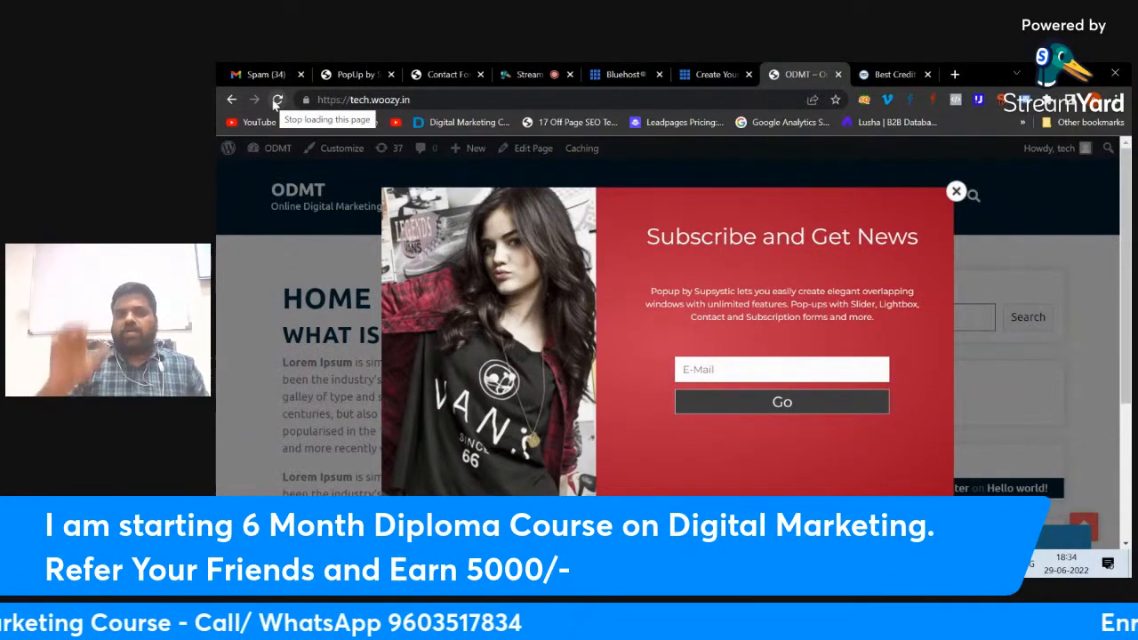
left_click(355, 75)
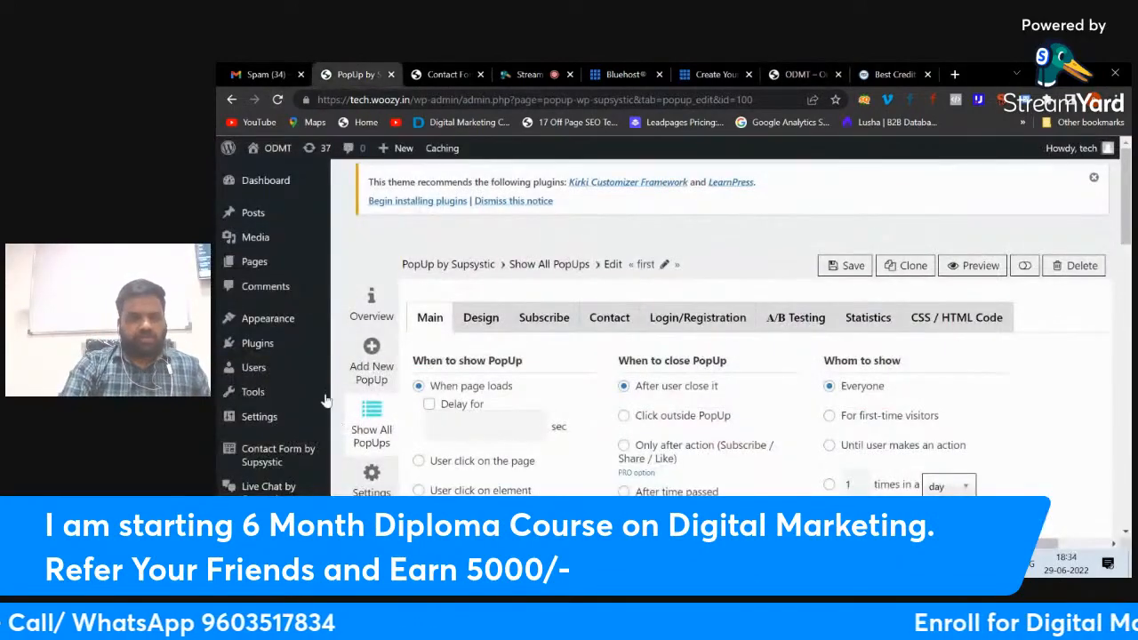
Step: Turn on 'Delay for' with 5 seconds under When to show PopUp and save
scroll(301, 418, "down", 5)
scroll(301, 427, "up", 5)
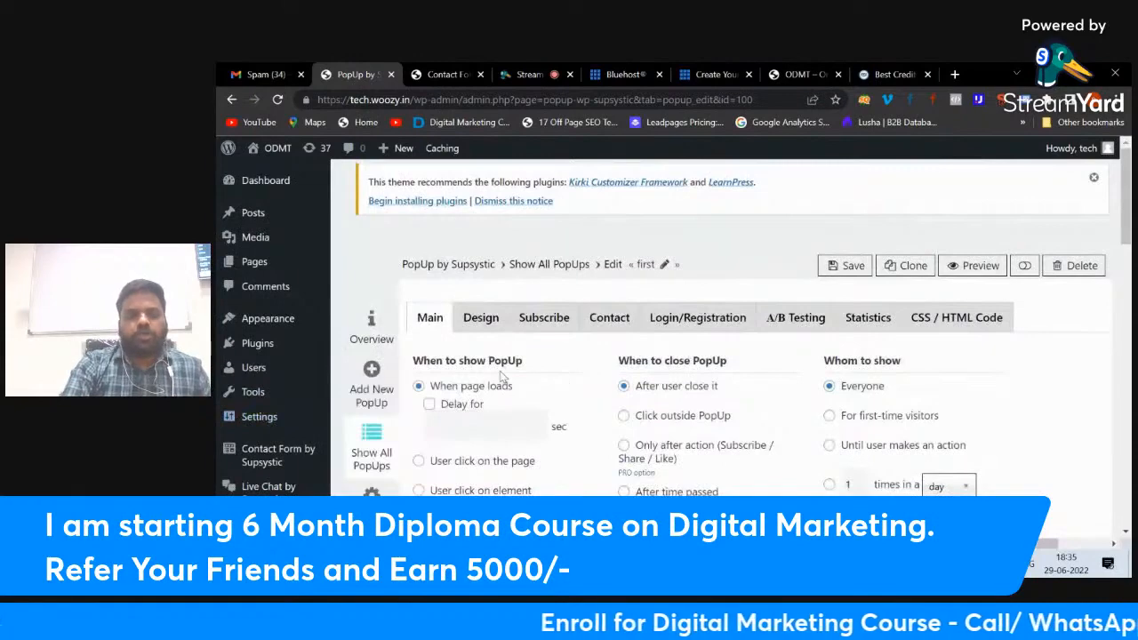
scroll(525, 365, "down", 1)
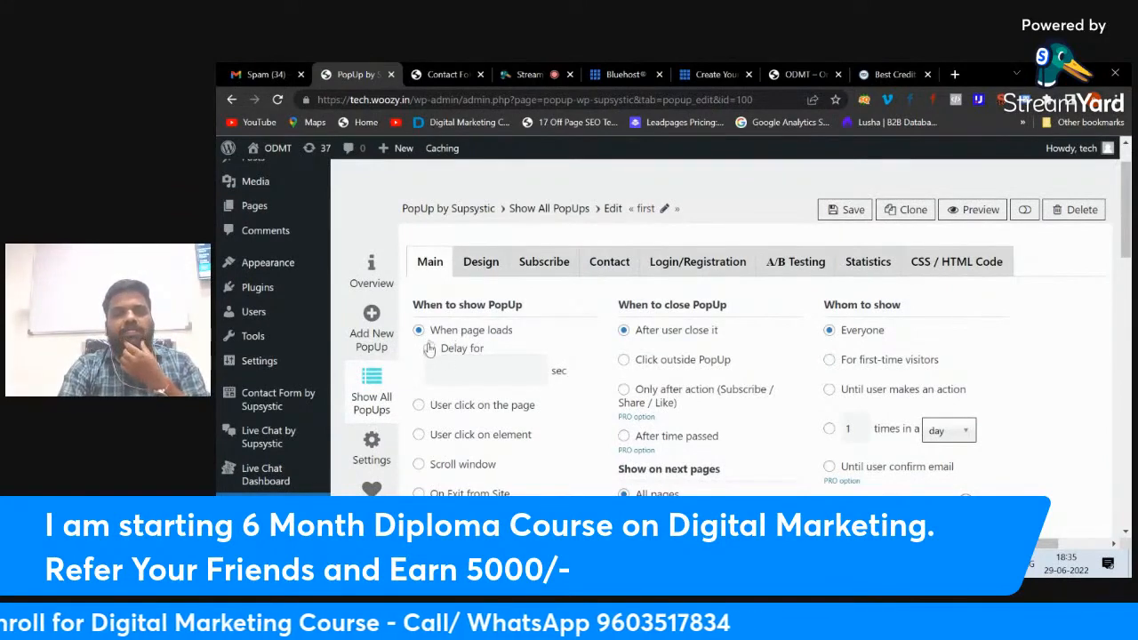
left_click(429, 348)
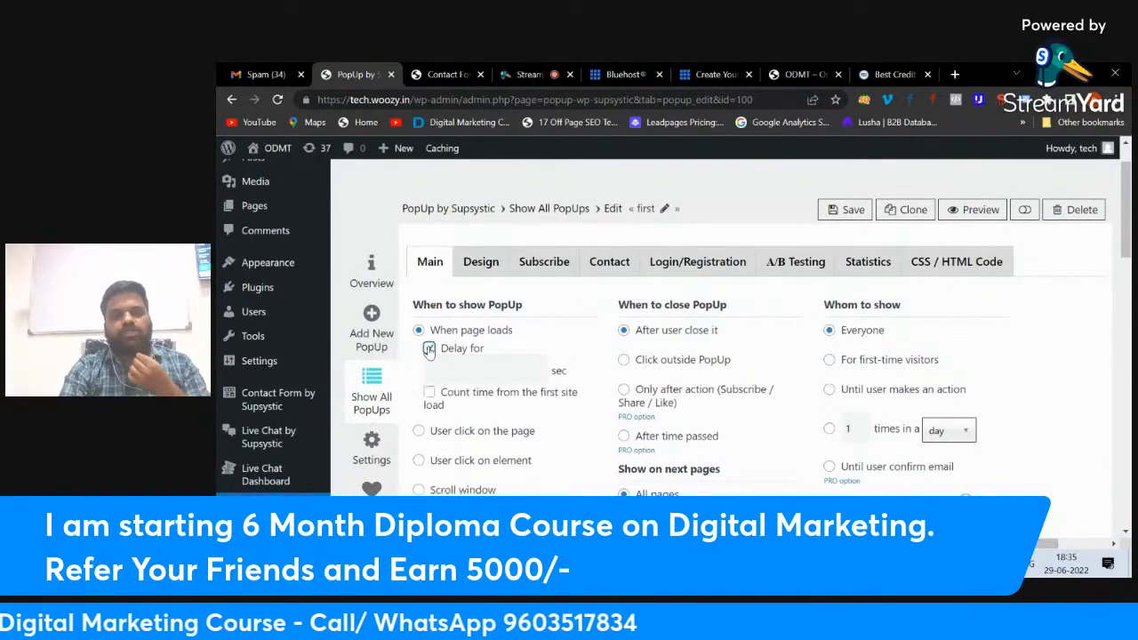
left_click(472, 368)
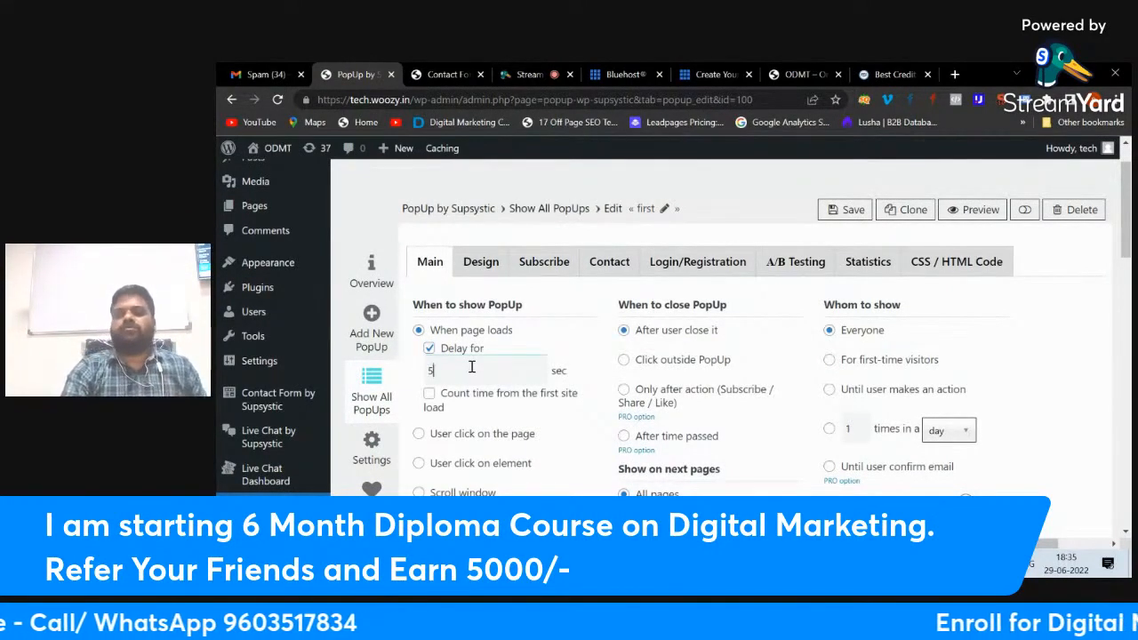
left_click(844, 211)
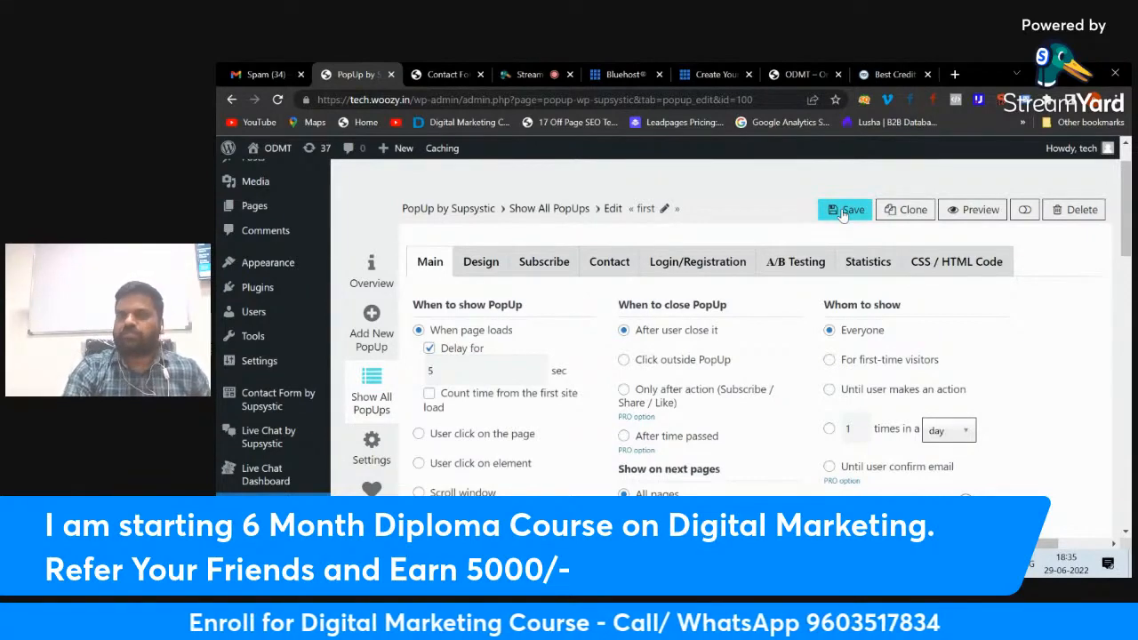
left_click(809, 75)
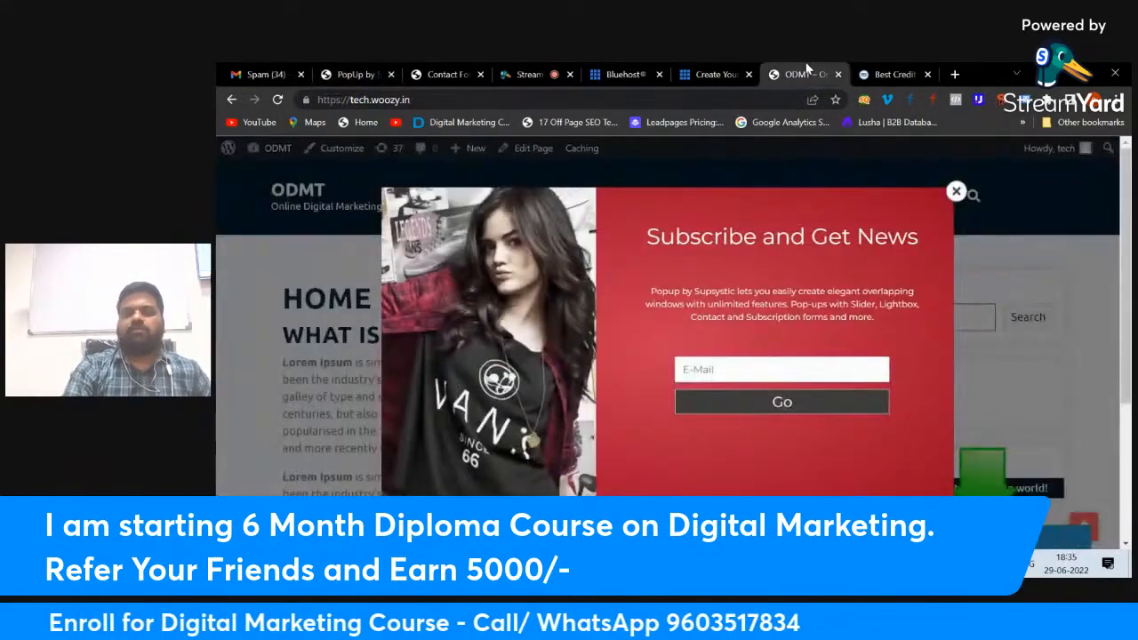
Step: Close the Subscribe and Get News popup, reload to see it reappear, and close it again
left_click(953, 190)
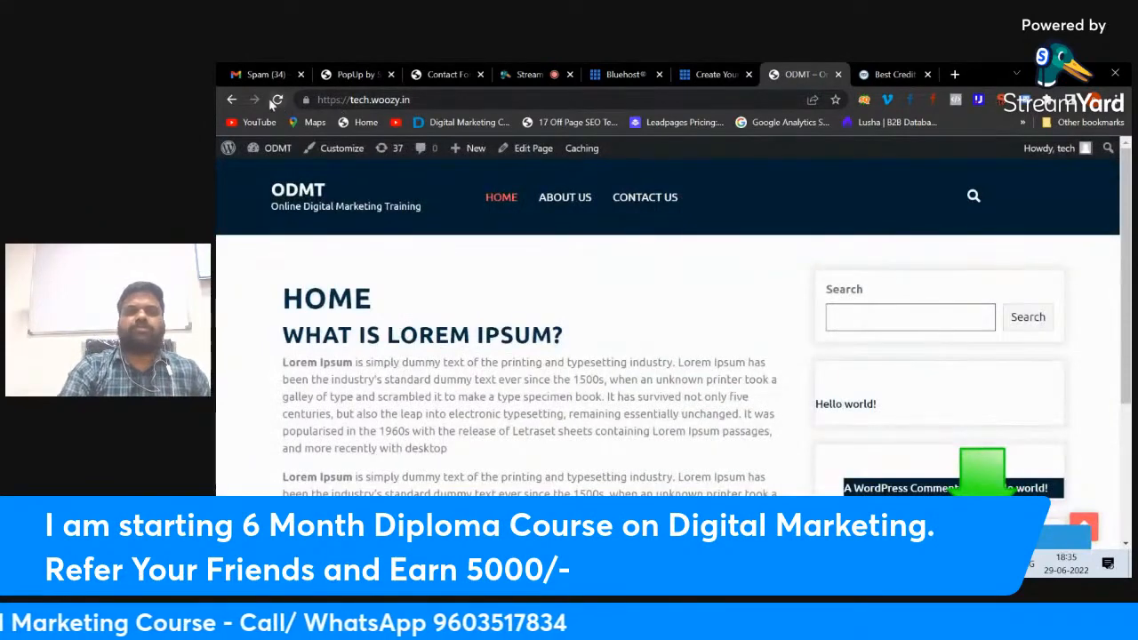
left_click(271, 101)
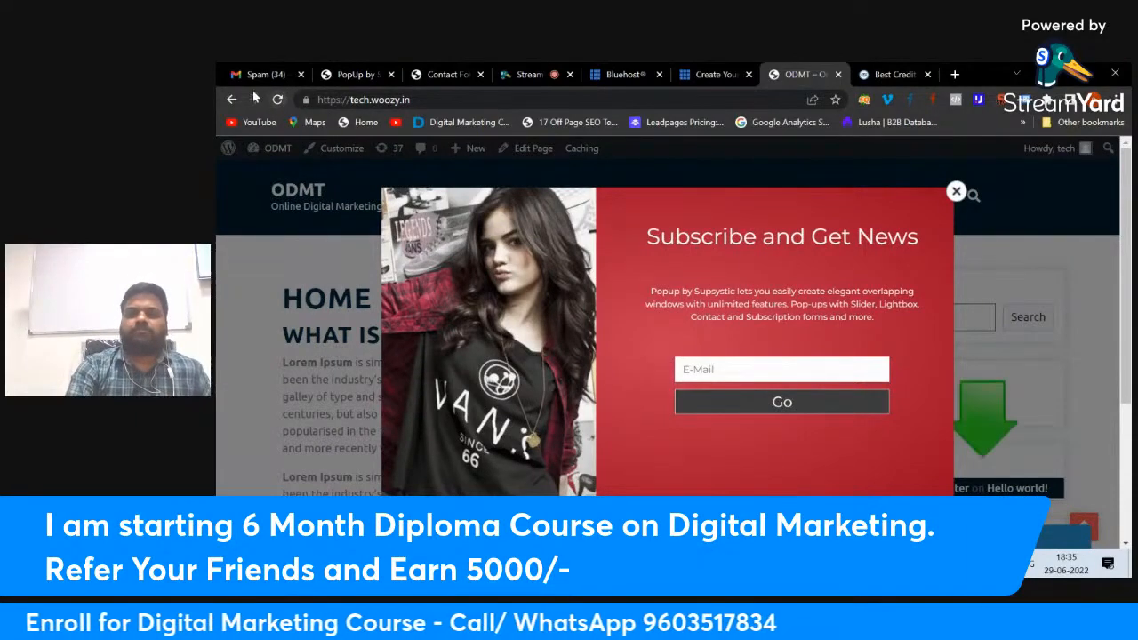
left_click(356, 74)
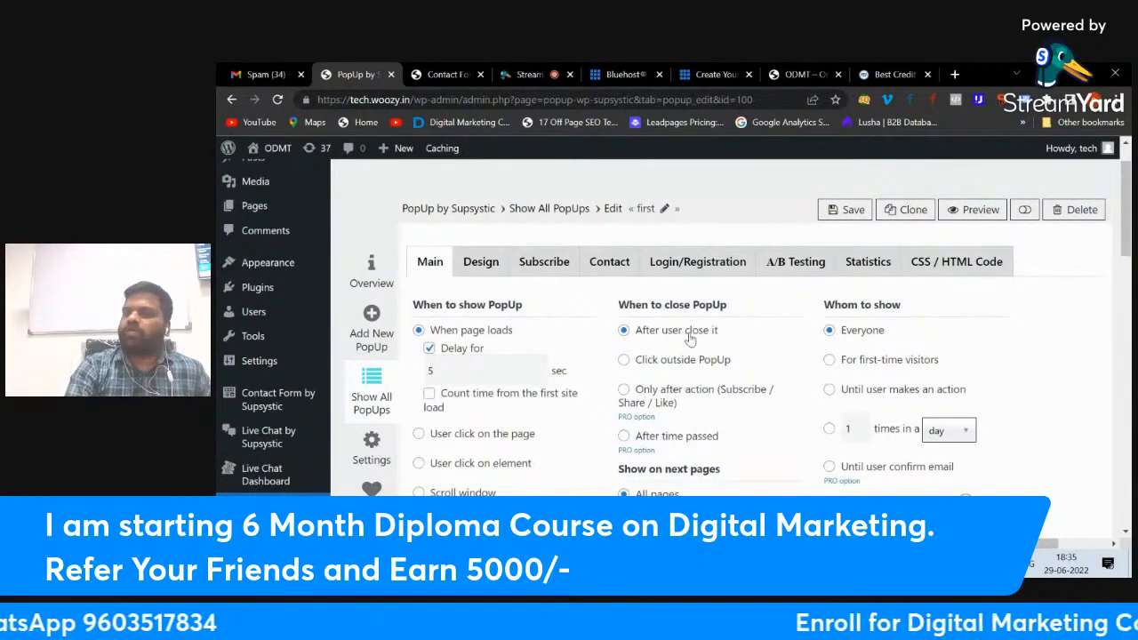
left_click(797, 74)
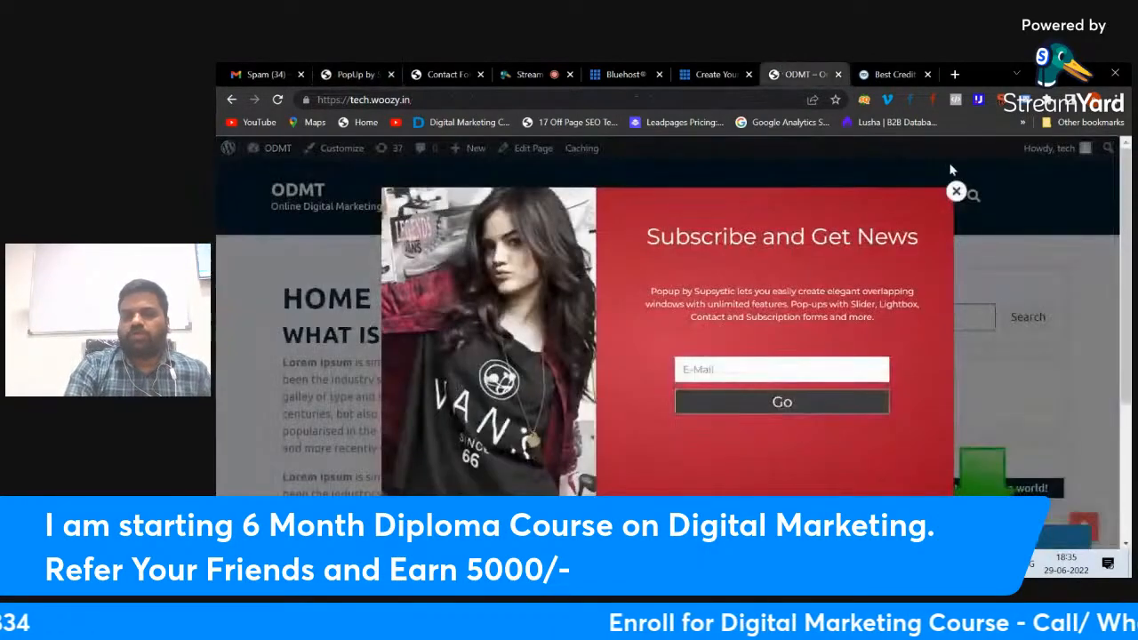
left_click(957, 193)
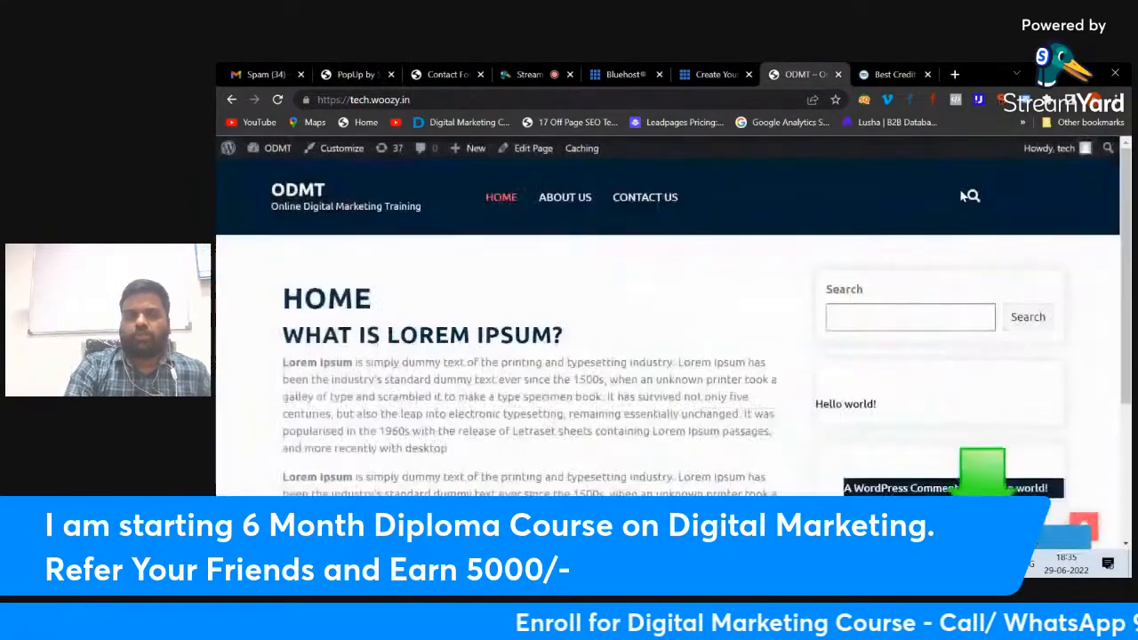
left_click(370, 72)
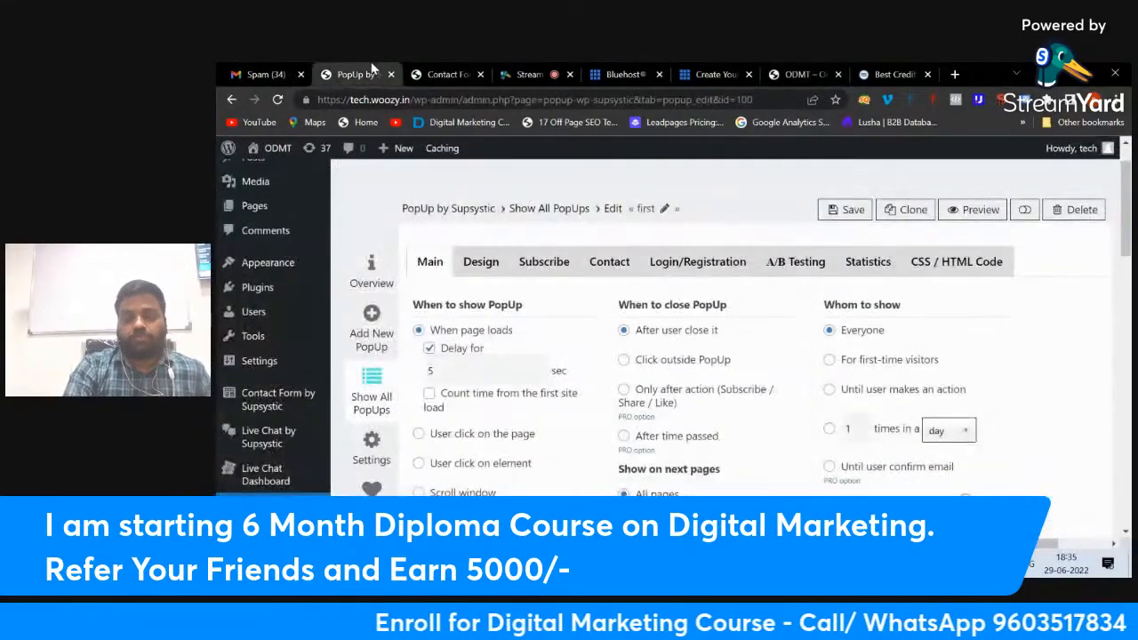
Step: Set the popup to close on 'Click outside PopUp', save, and test an outside click live
left_click(624, 361)
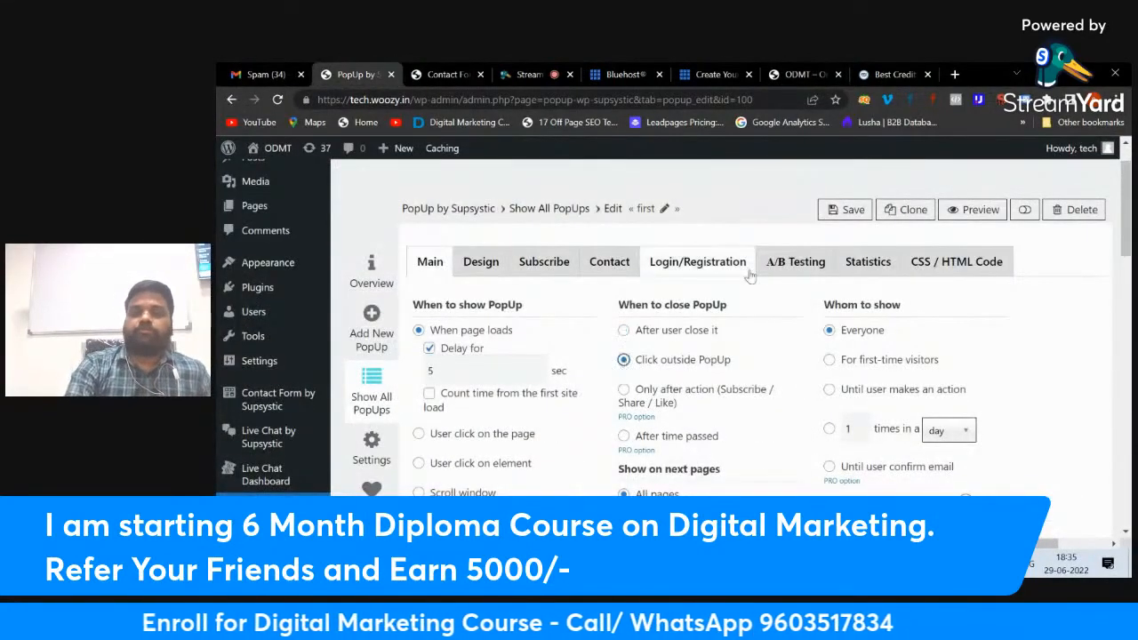
left_click(849, 210)
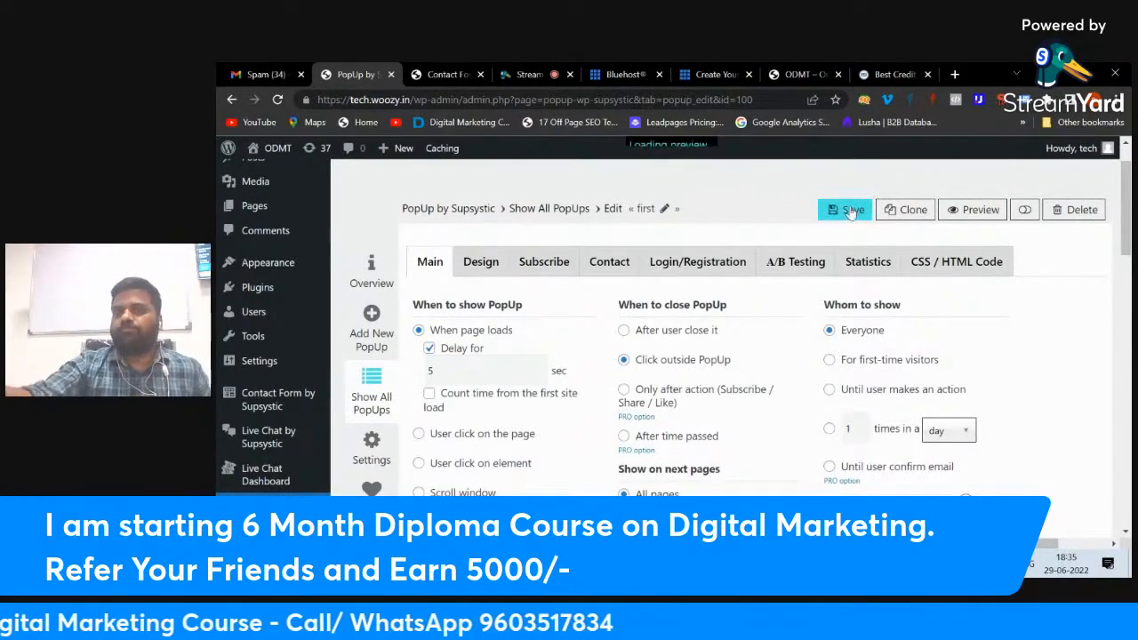
left_click(807, 72)
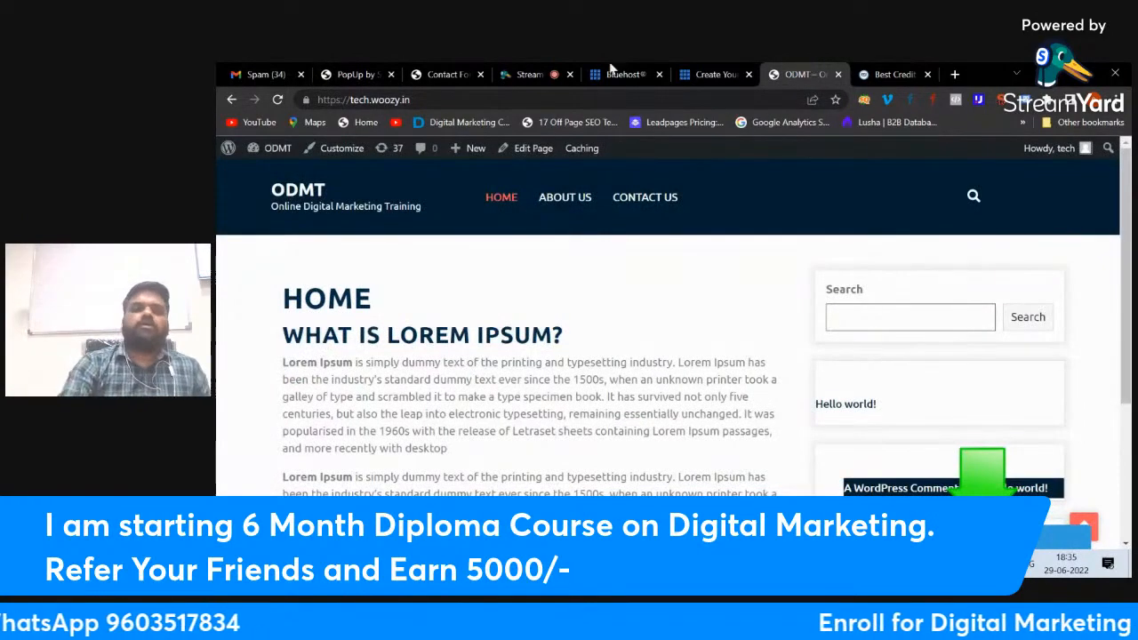
left_click(281, 98)
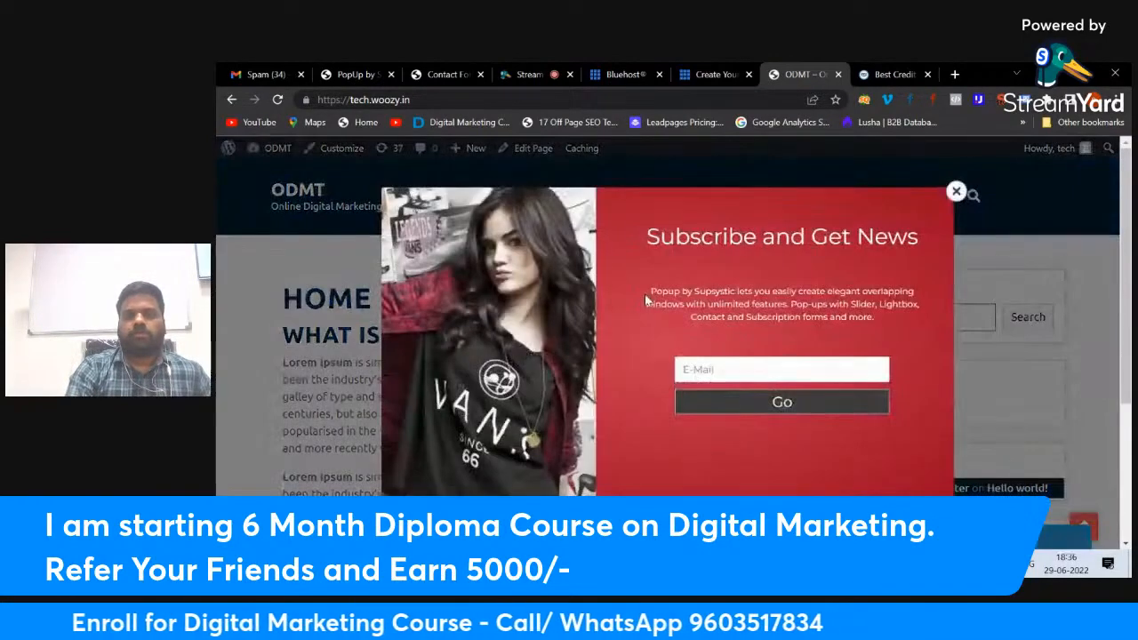
left_click(264, 267)
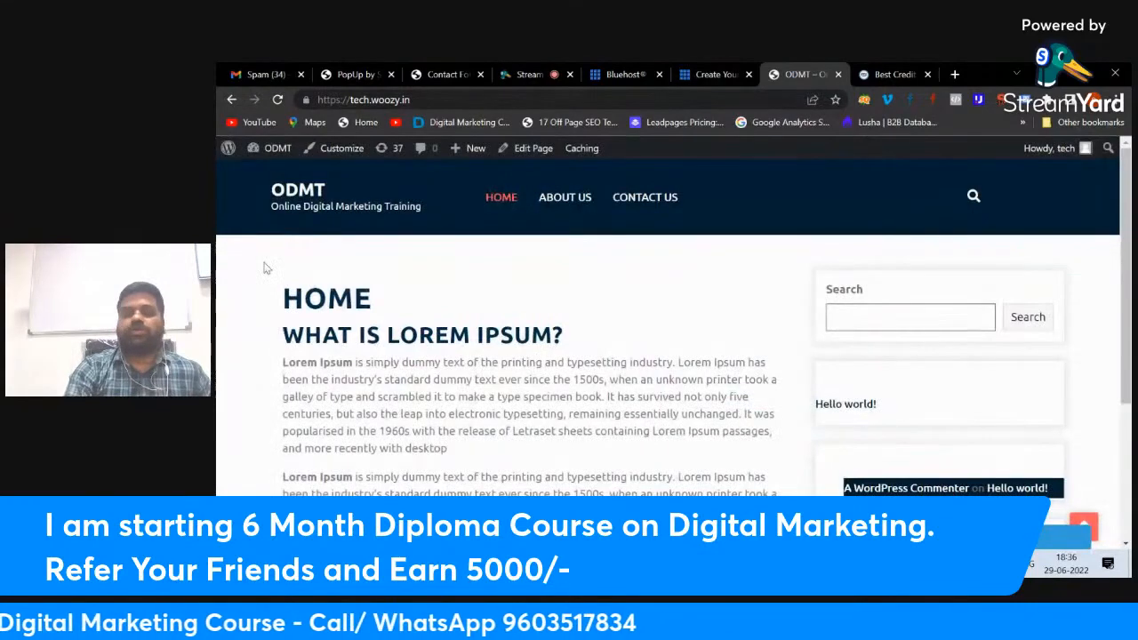
left_click(356, 74)
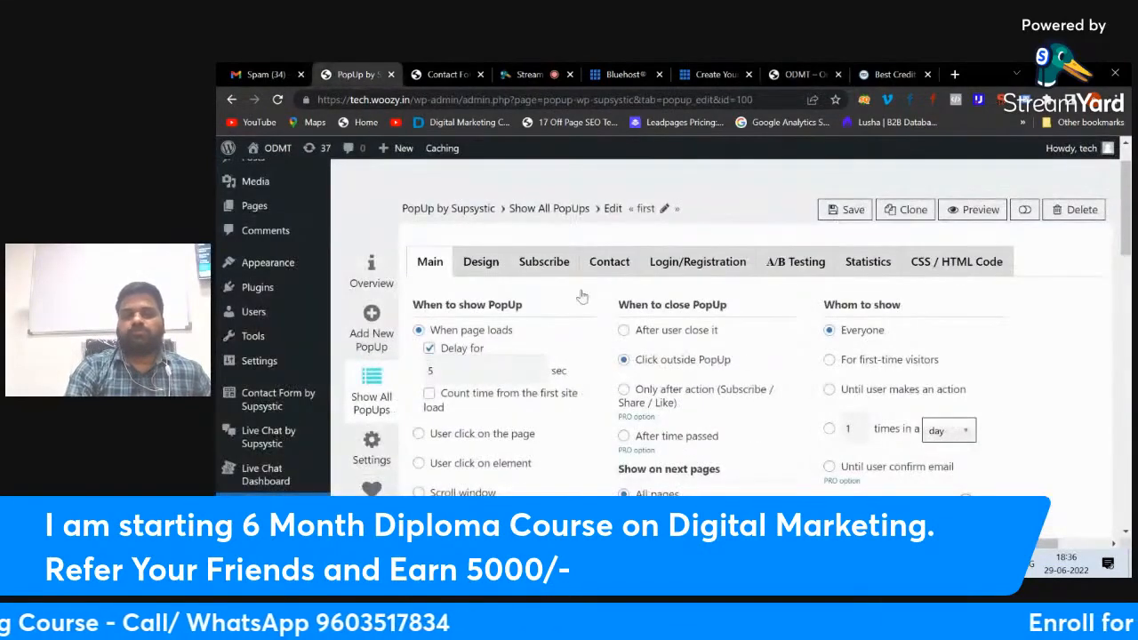
scroll(595, 314, "down", 1)
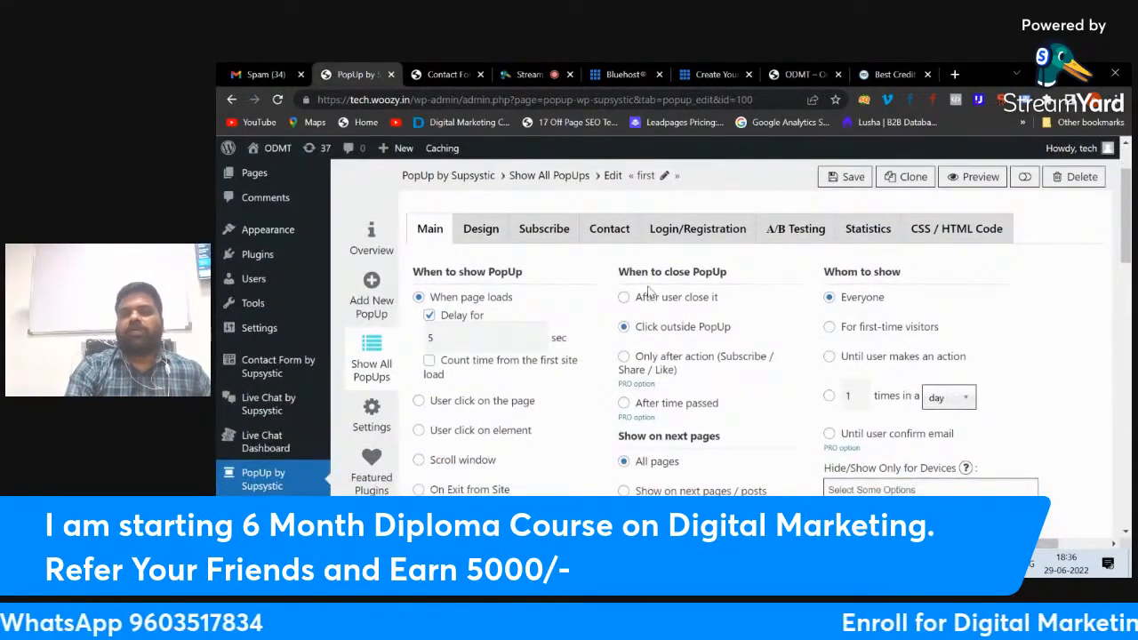
mouse_move(624, 365)
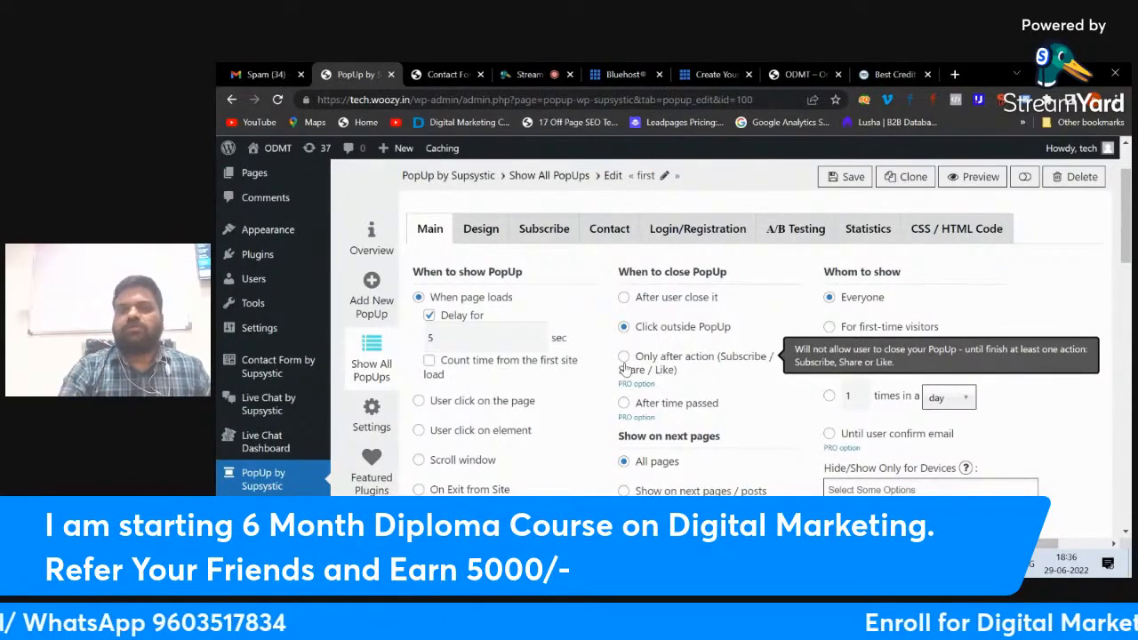
left_click(800, 74)
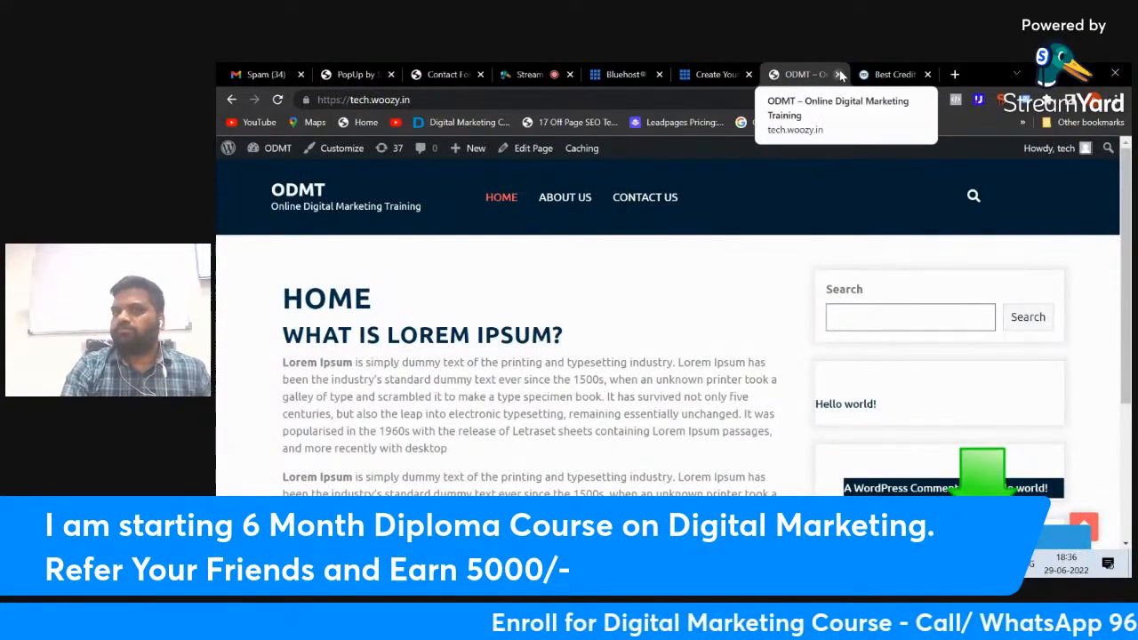
left_click(364, 71)
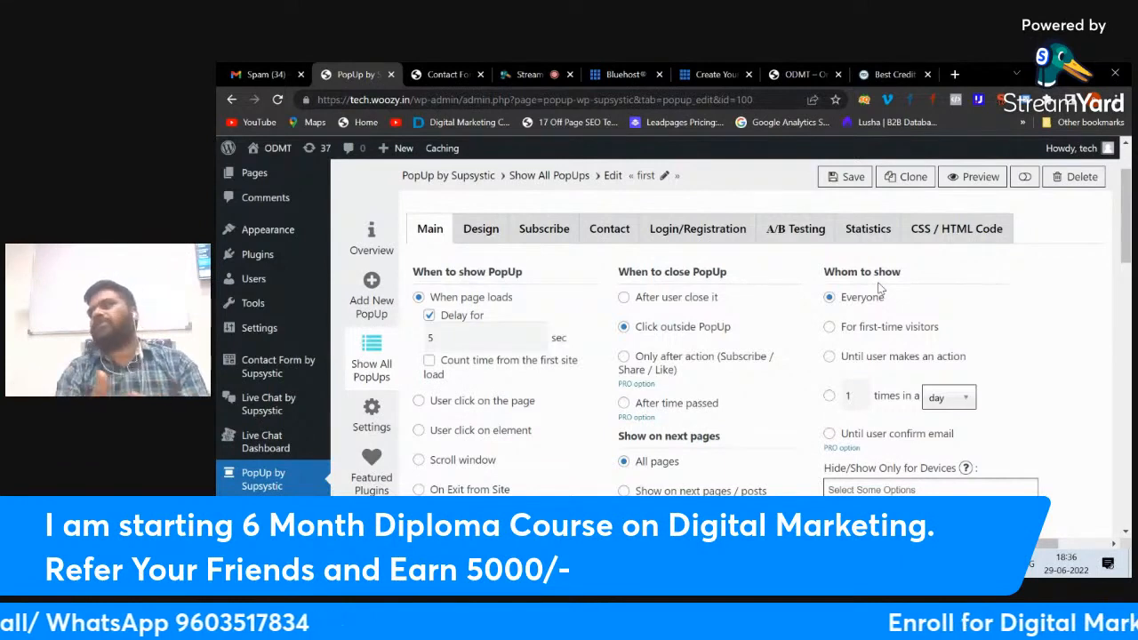
Step: Show the popup 'Until user makes an action' and save the setting
left_click(829, 358)
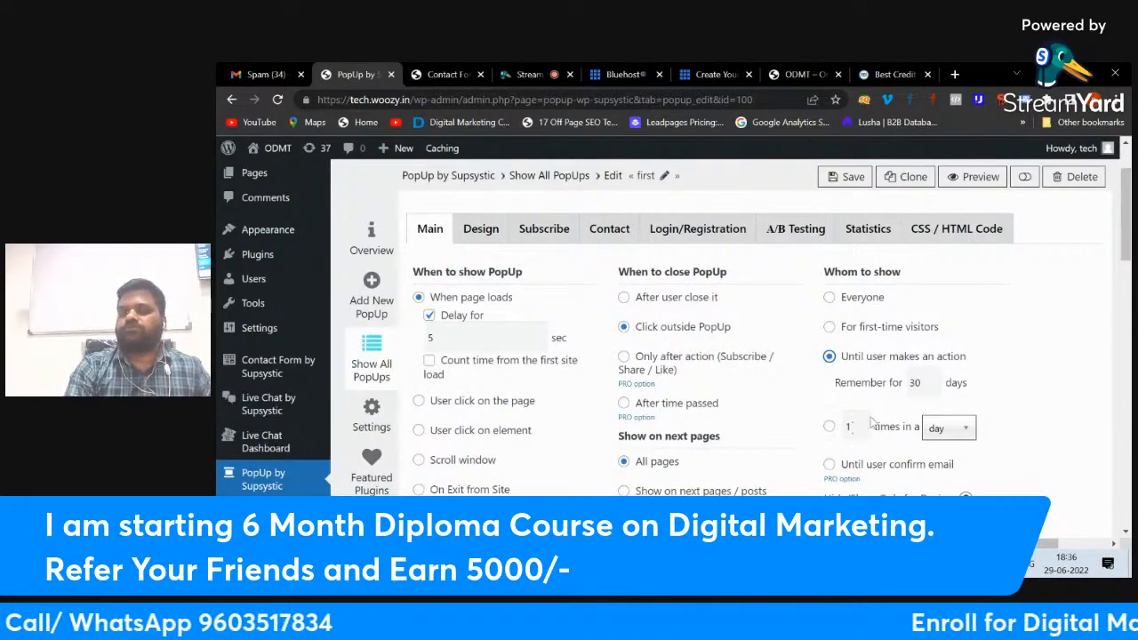
left_click(847, 177)
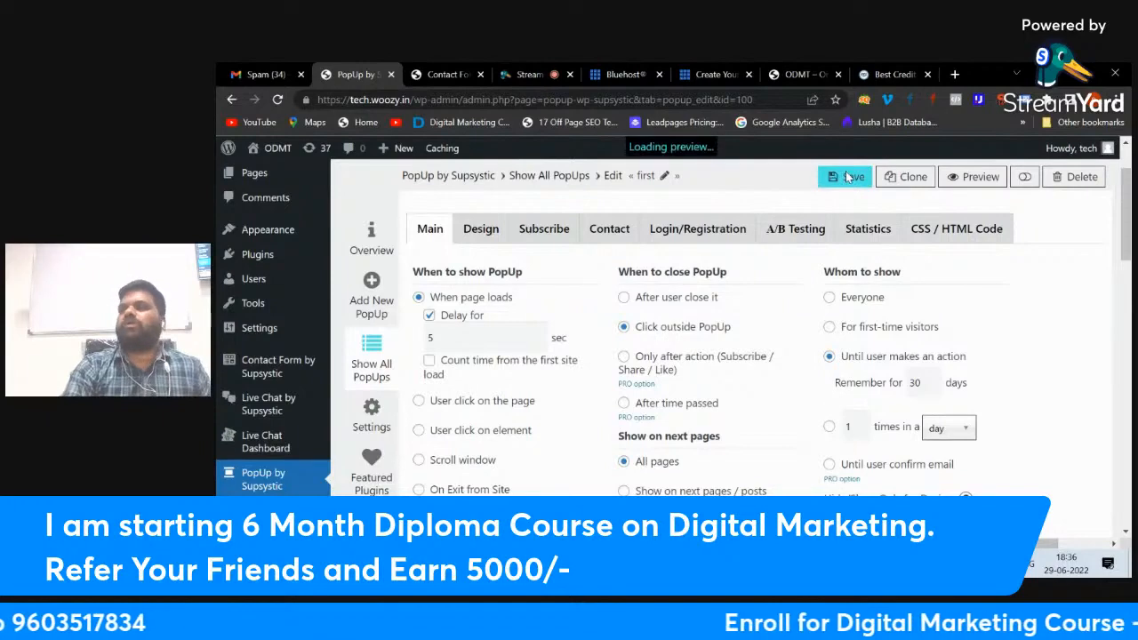
left_click(540, 72)
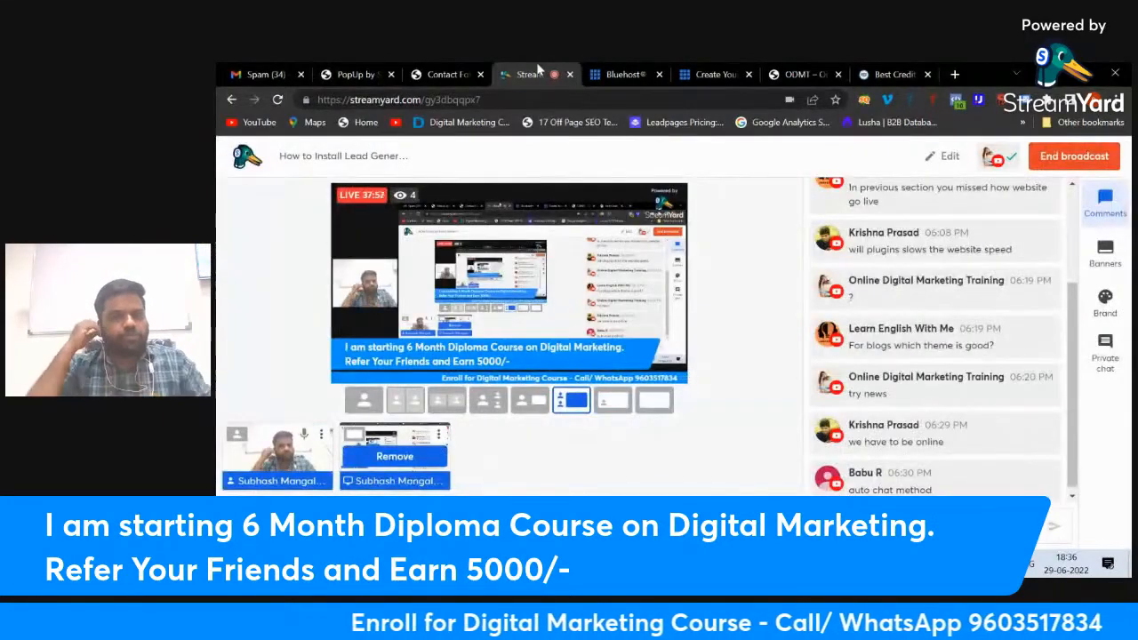
left_click(358, 74)
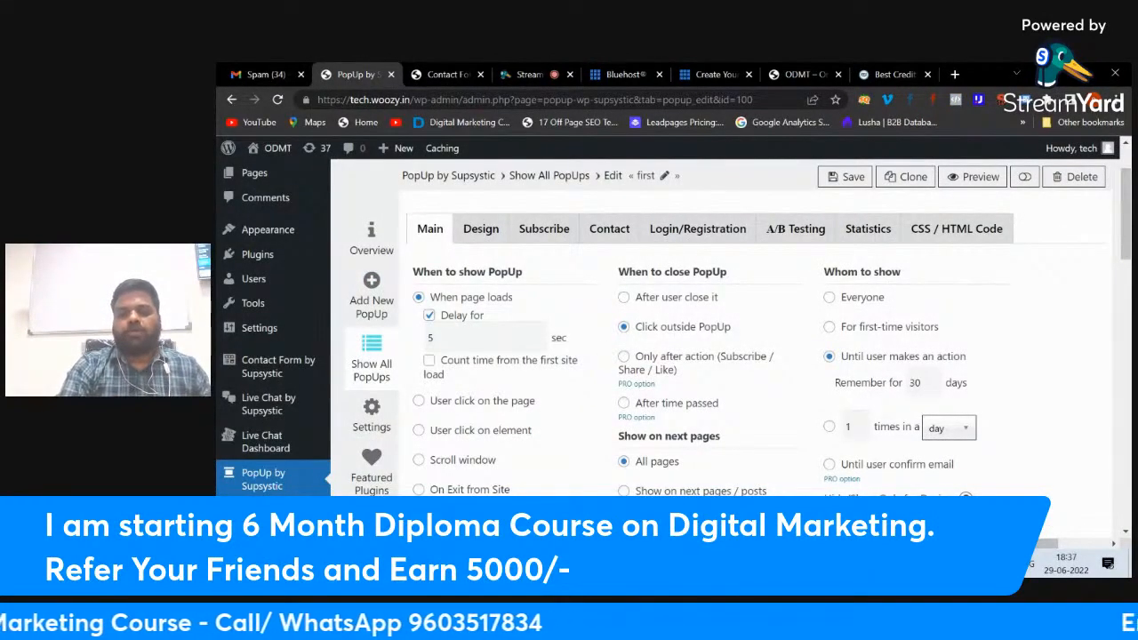
Step: Add a new 'Chat bot' line to the podcast outline in Notepad
mouse_move(763, 561)
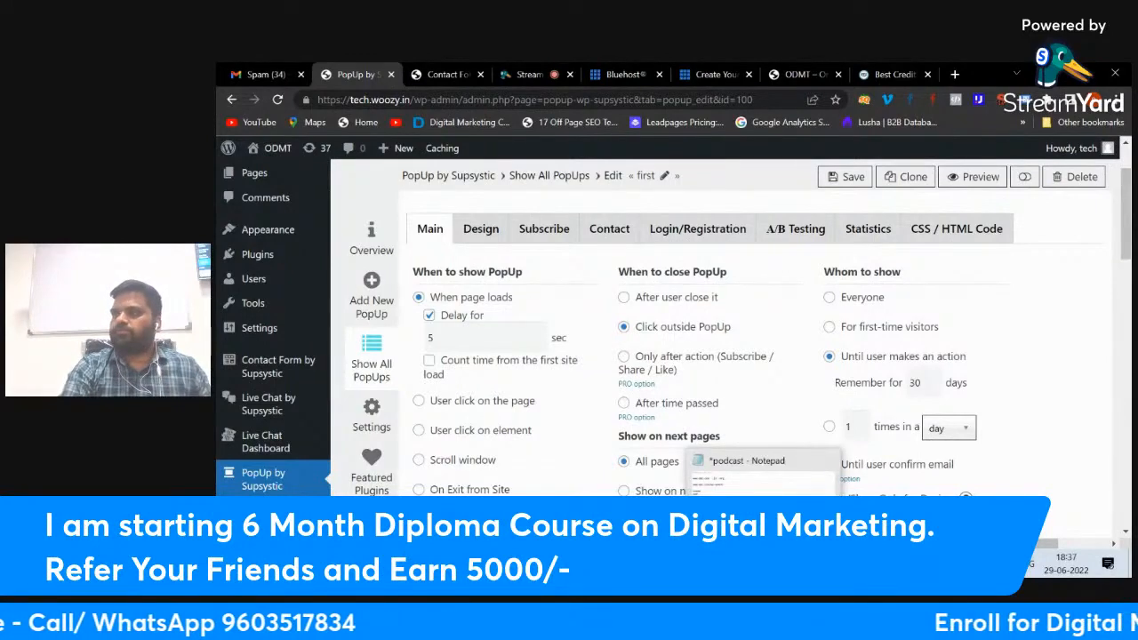
left_click(763, 562)
key("Return")
key("Return")
key("Return")
type("Chat bot")
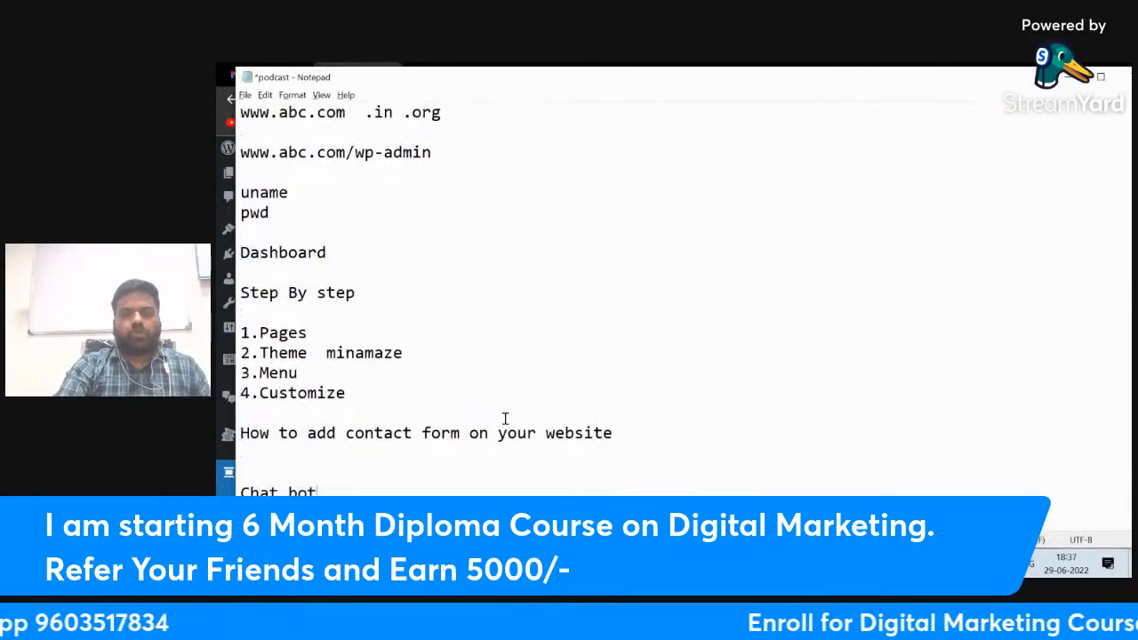
scroll(504, 418, "down", 2)
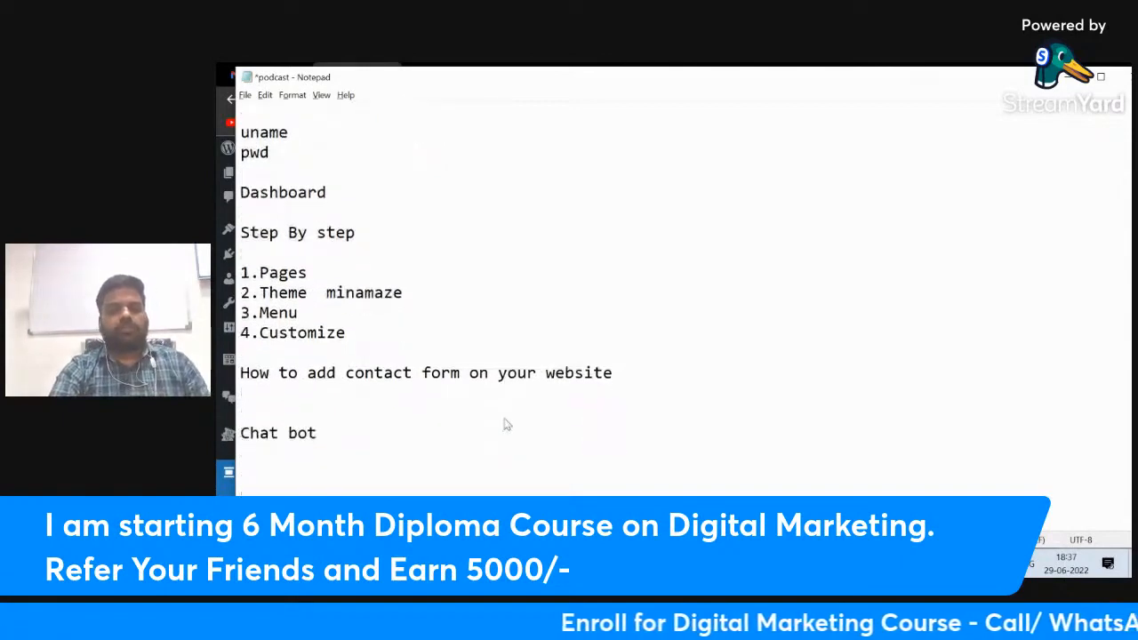
left_click(505, 418)
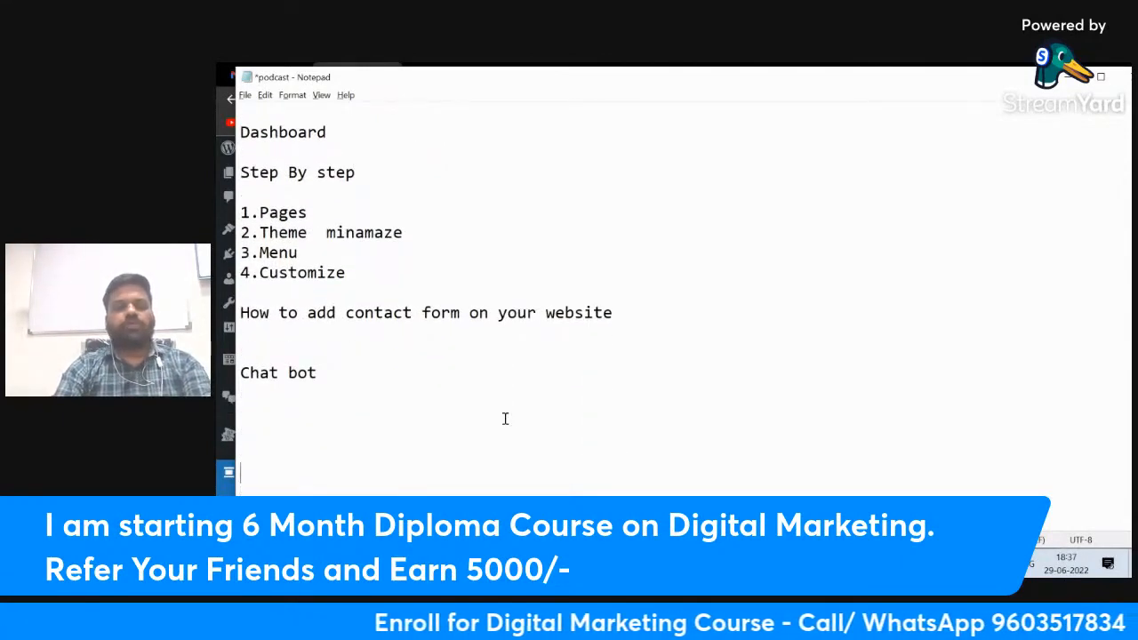